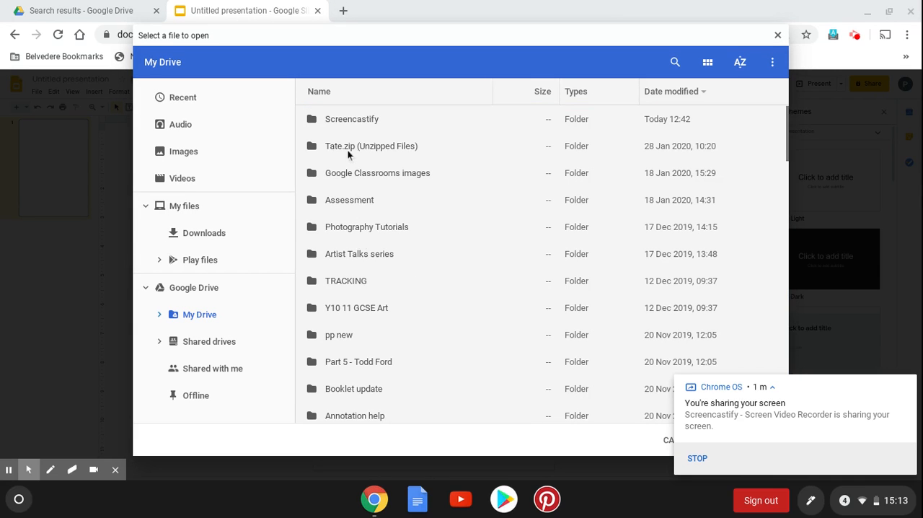
Set the slide background to the image Screenshot 2020-02-02 at 14.54.59.png from My Drive
scroll(345, 227, "down", 5)
scroll(345, 228, "down", 2)
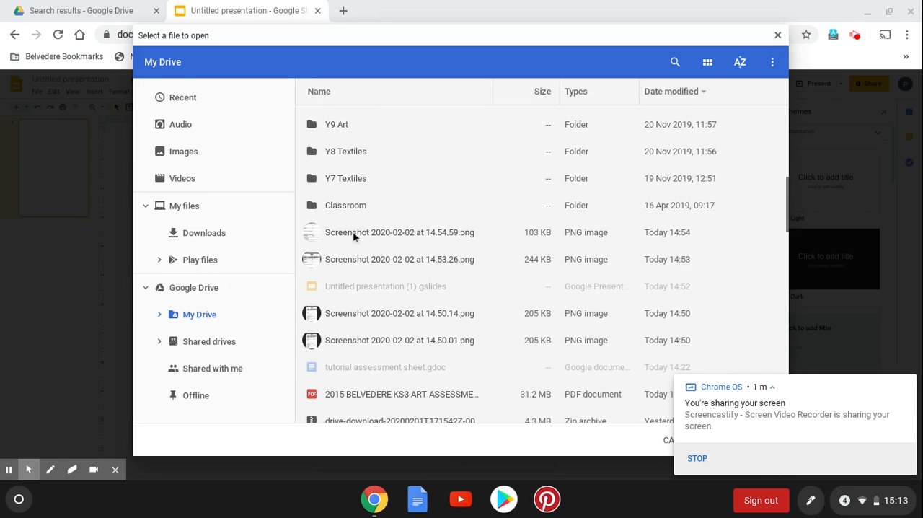
double_click(353, 232)
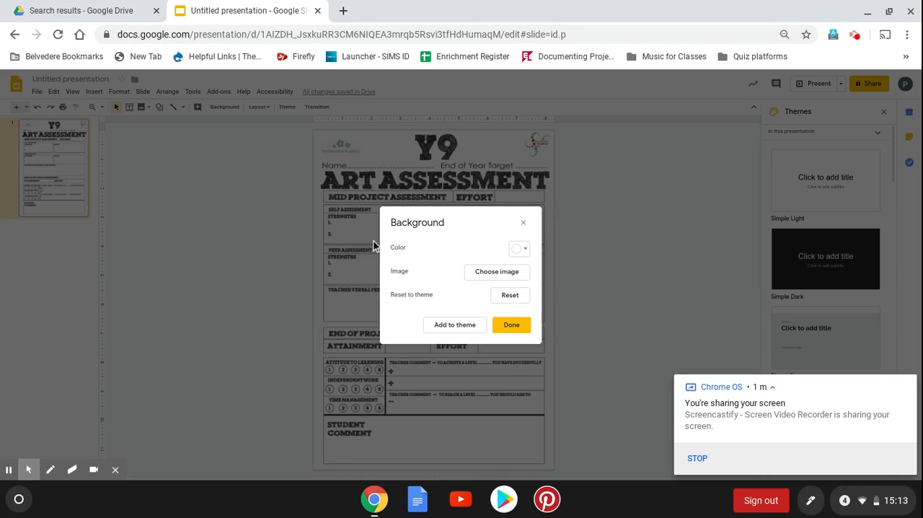
left_click(512, 330)
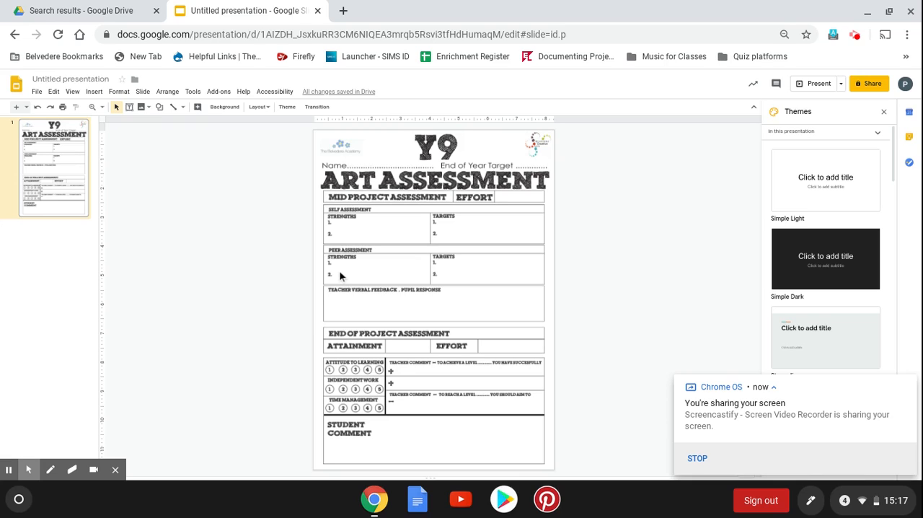
Add a text box beside point 1 of the Self Assessment strengths containing "Student comment ..."
left_click(94, 92)
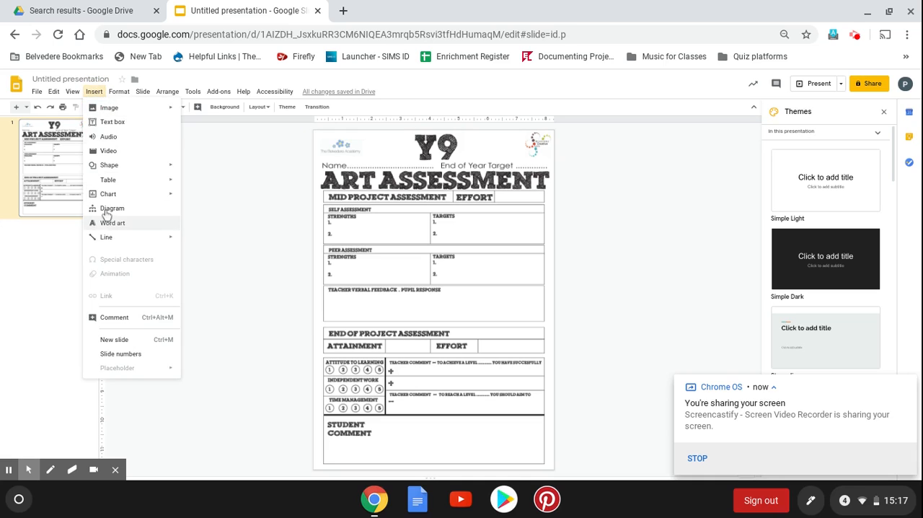
mouse_move(94, 93)
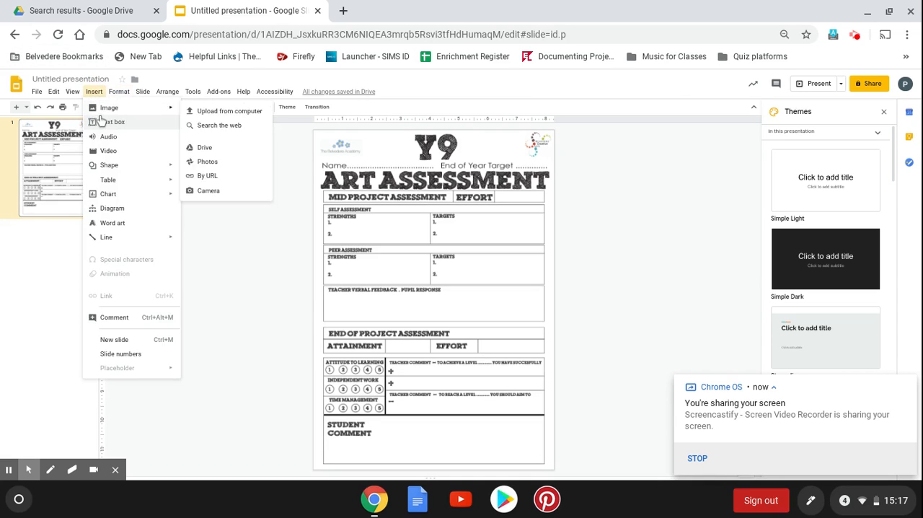
left_click(108, 122)
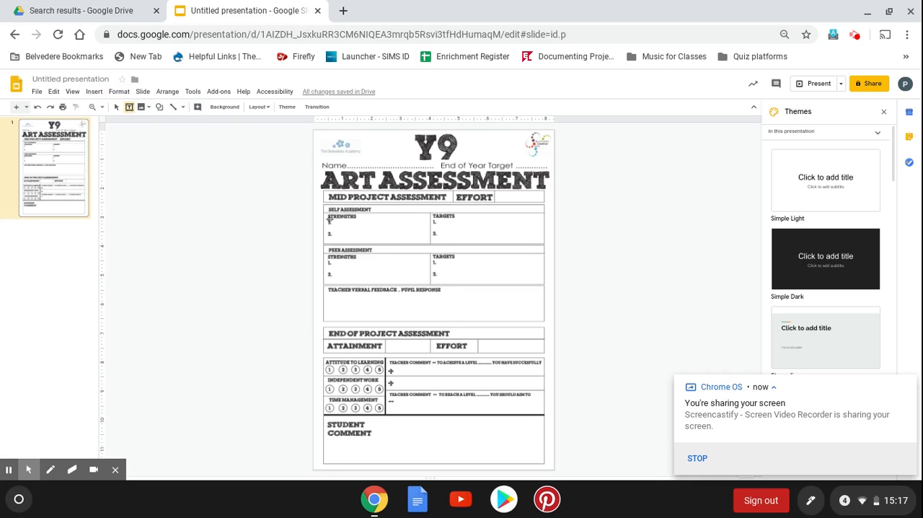
left_click_drag(329, 219, 412, 233)
left_click_drag(334, 222, 432, 232)
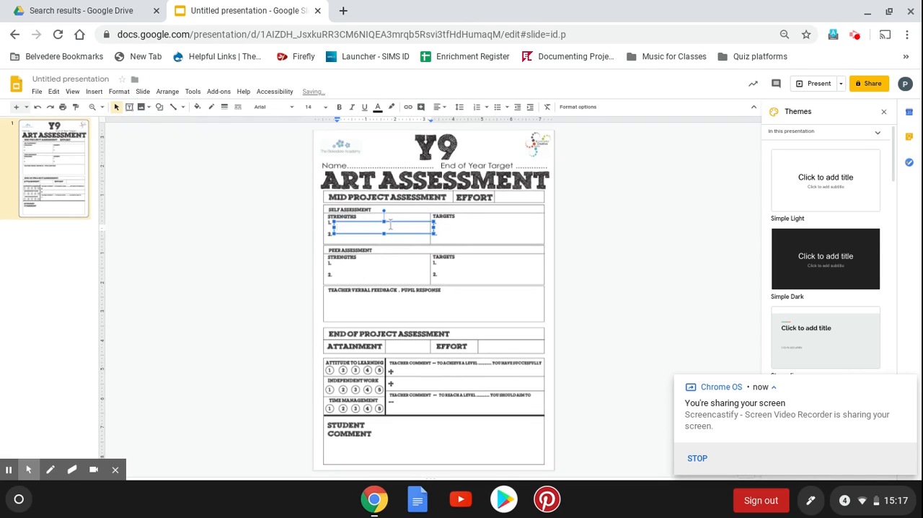
type("Student comment ..")
Colour the "Student comment ..." text dark blue
left_click_drag(390, 228, 324, 235)
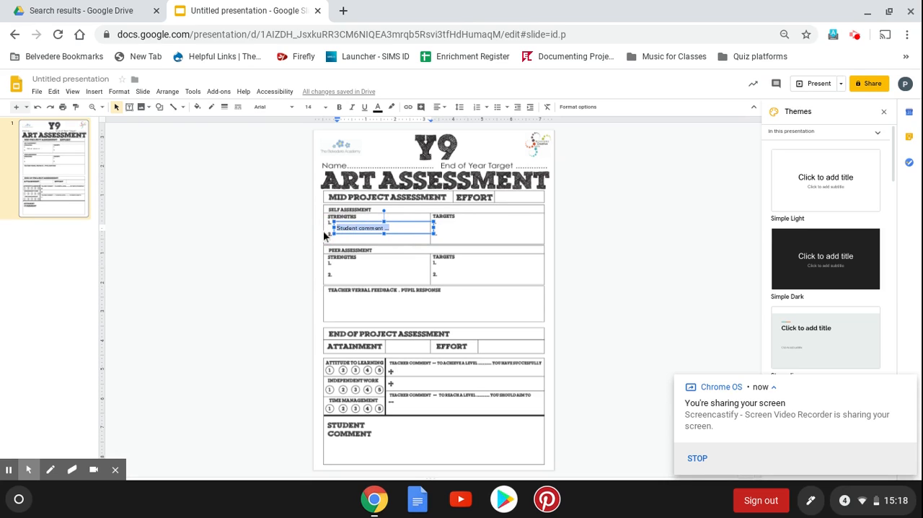
left_click(377, 107)
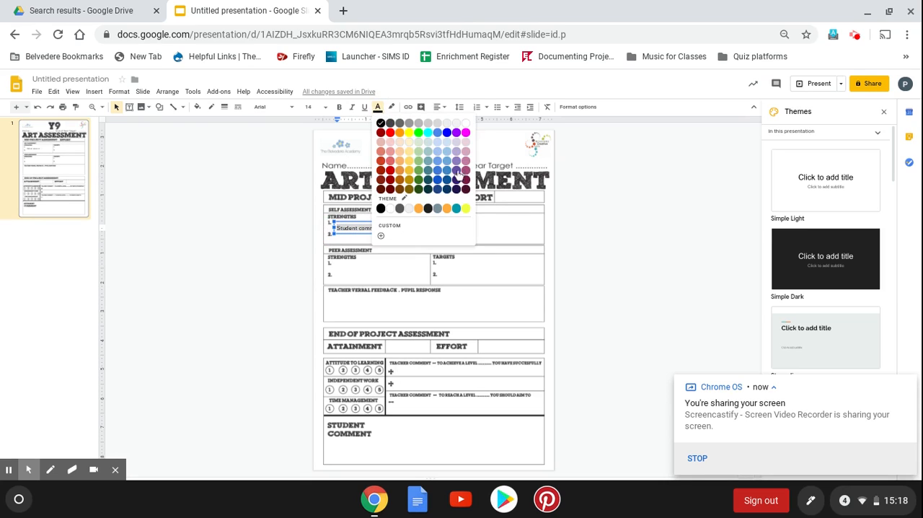
left_click(441, 182)
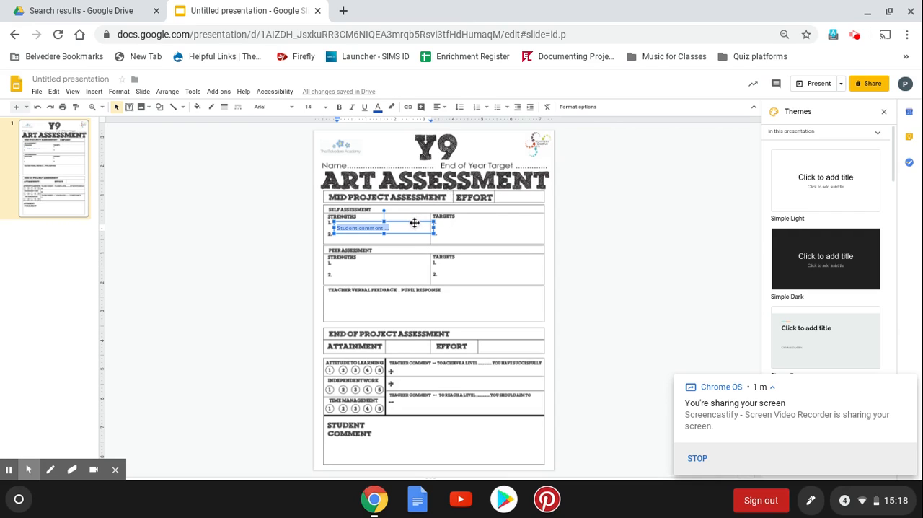
Duplicate the student comment box onto the second strength and both target lines of Self Assessment
key("ctrl+d")
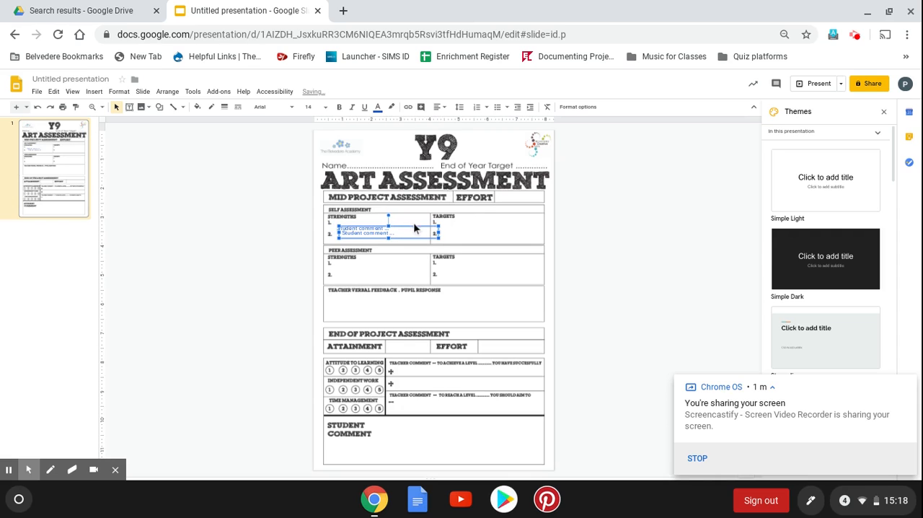
left_click(415, 227)
left_click_drag(415, 227, 513, 218)
key("ctrl+v")
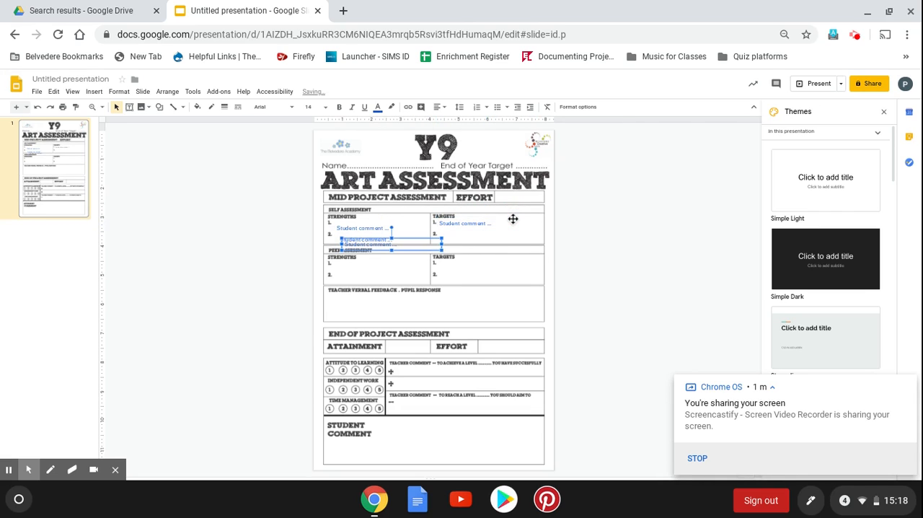
left_click_drag(424, 236, 521, 228)
Place a copy of the student comment box at Peer Assessment strength 1 and reword it to "Peer comment ..."
key("ctrl+v")
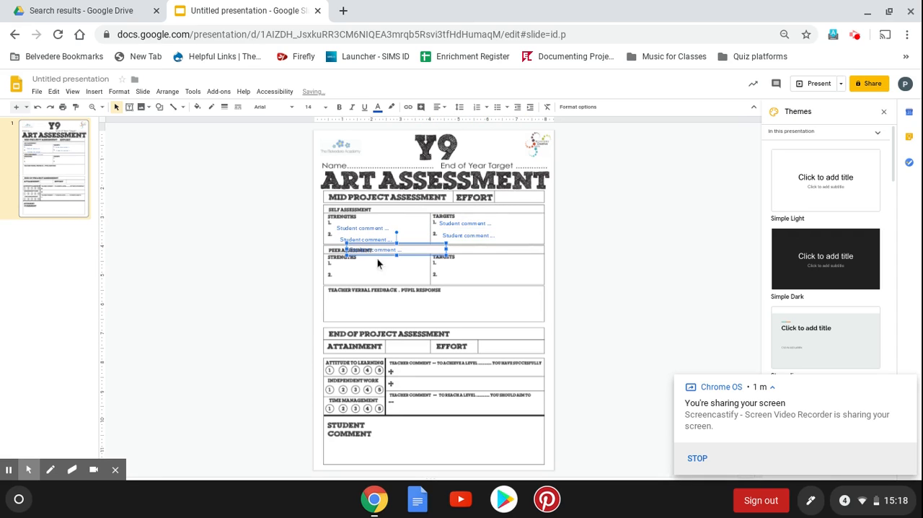
left_click_drag(423, 245, 408, 260)
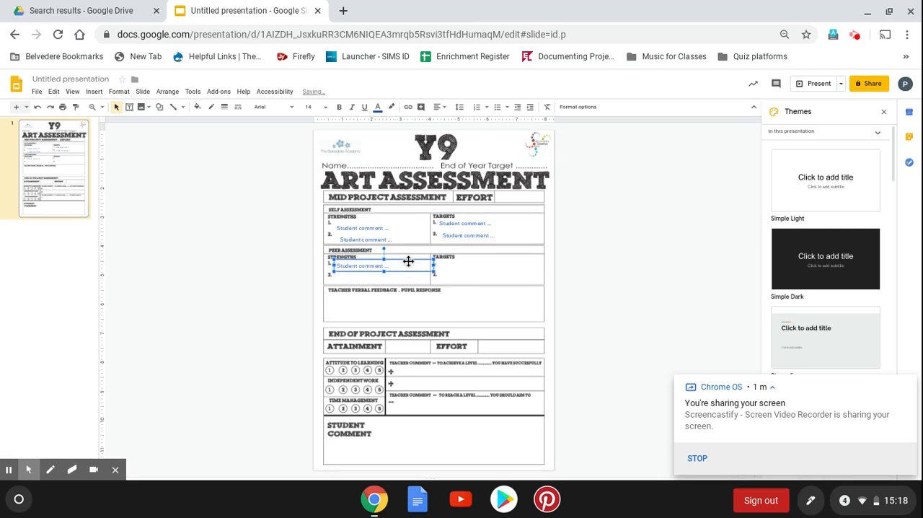
double_click(355, 266)
type("peer")
key("Delete")
type("Peer")
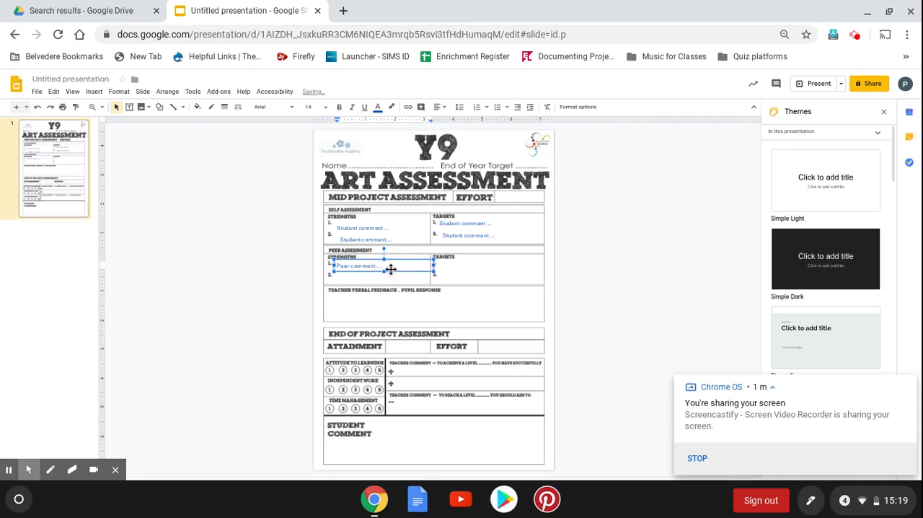
Colour the "Peer comment ..." text green
left_click_drag(389, 266, 334, 266)
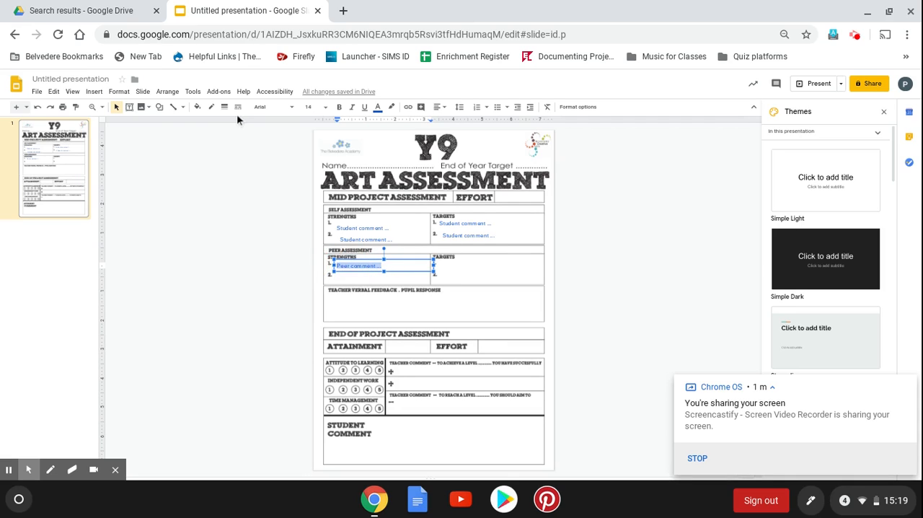
left_click(377, 108)
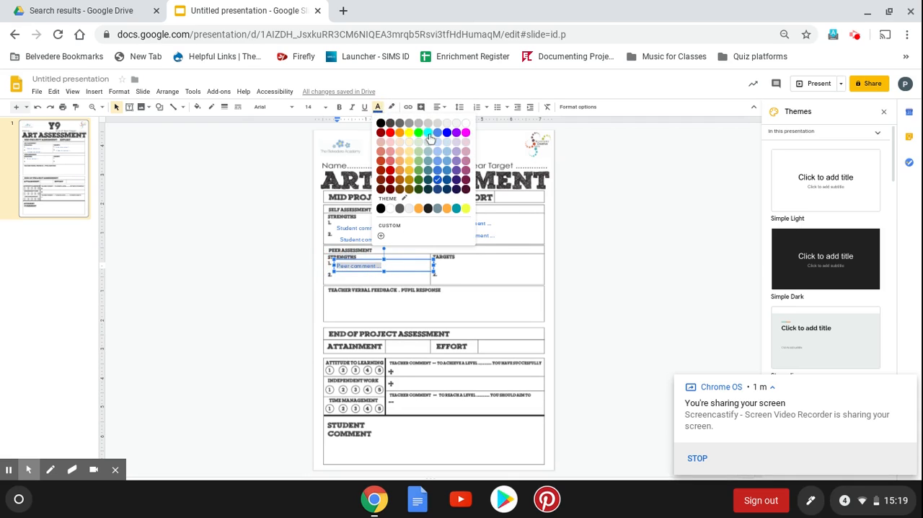
left_click(422, 173)
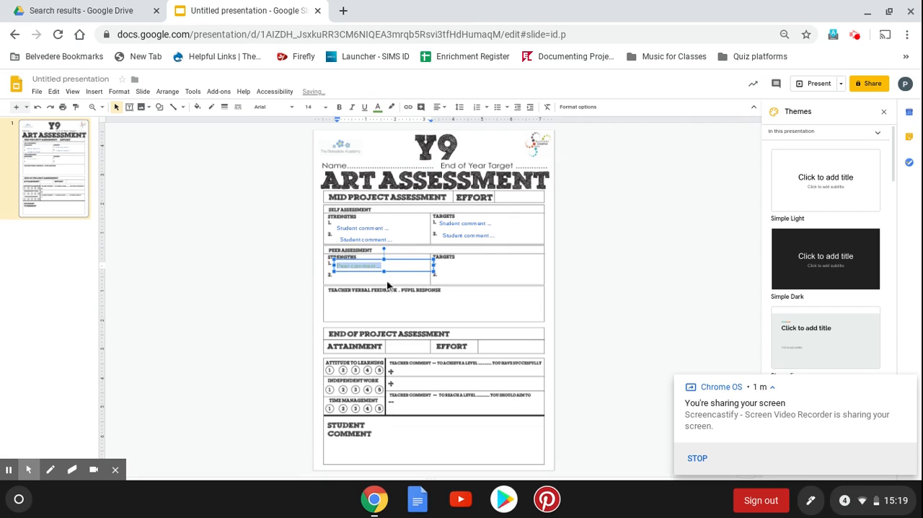
Duplicate the peer comment box onto the second strength and both target lines of Peer Assessment
key("ctrl+d")
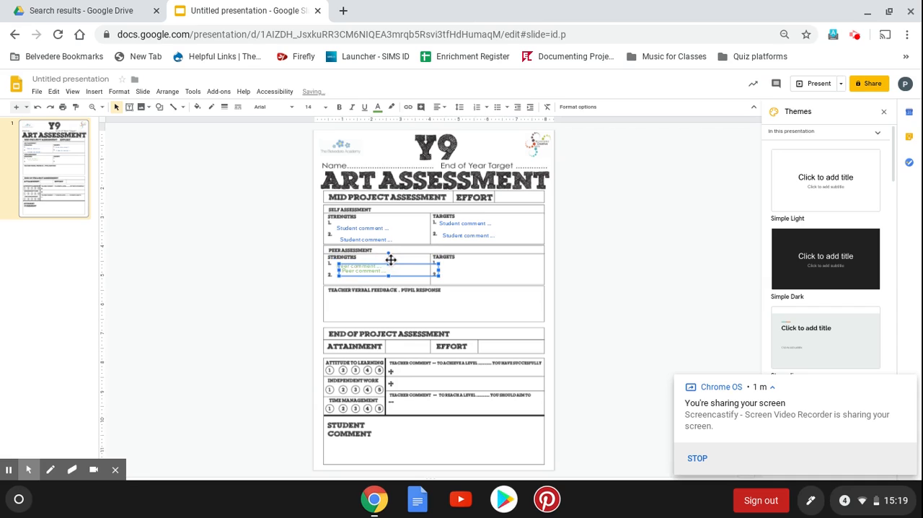
left_click_drag(393, 262, 502, 261)
key("ctrl+v")
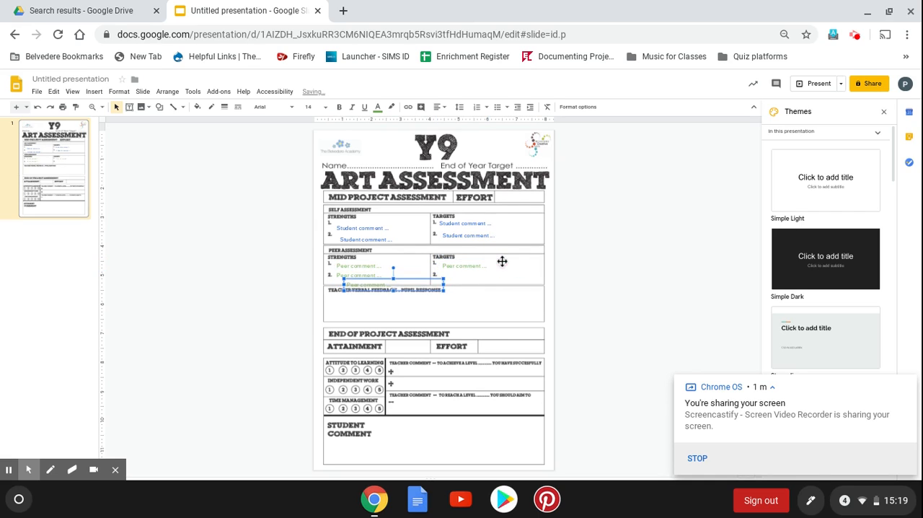
left_click(406, 277)
left_click_drag(431, 264, 497, 270)
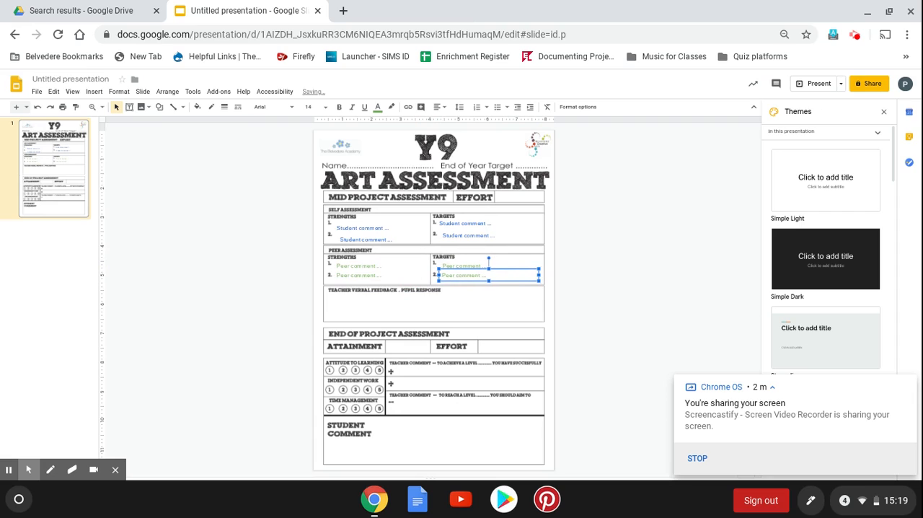
Move a spare peer comment box under Teacher Verbal Feedback and enlarge it to fill that area
left_click(358, 296)
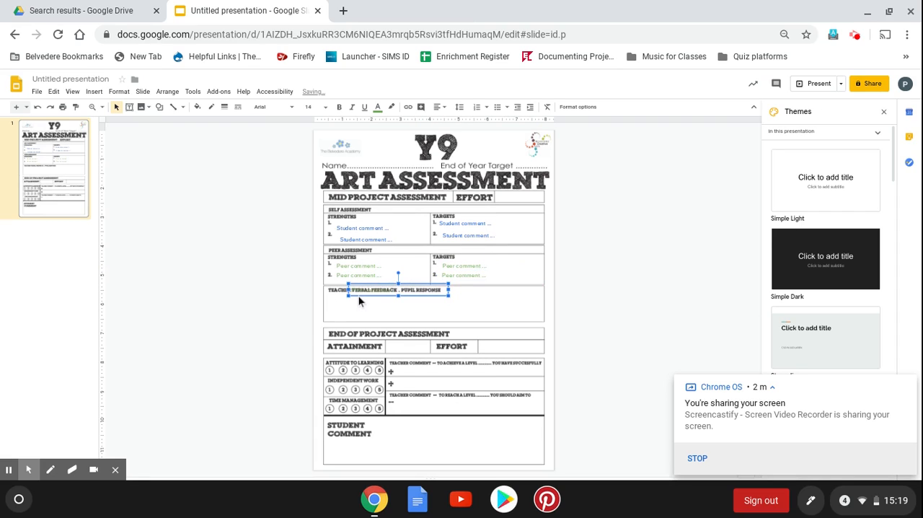
left_click(417, 285)
left_click_drag(417, 285, 544, 322)
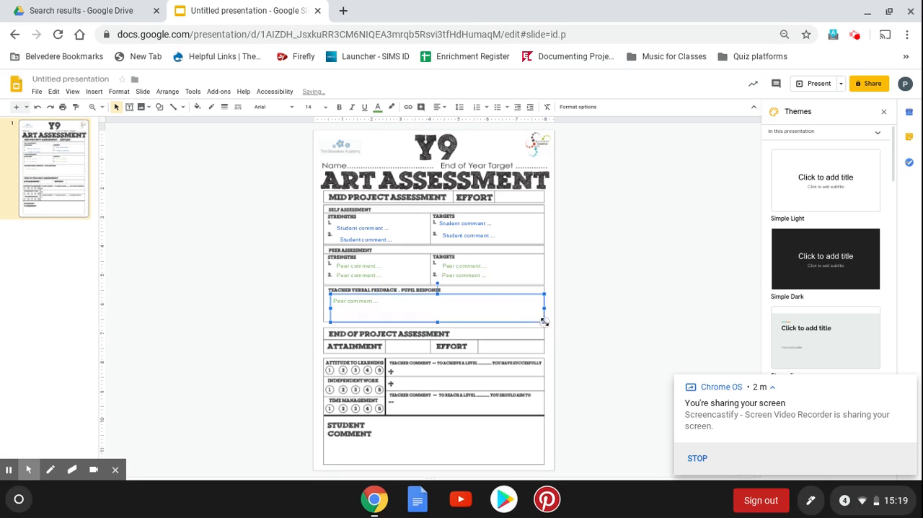
Replace the text in the Teacher Verbal Feedback box with "Teacher comment..."
left_click(373, 300)
left_click_drag(376, 302, 305, 299)
key("ctrl+c")
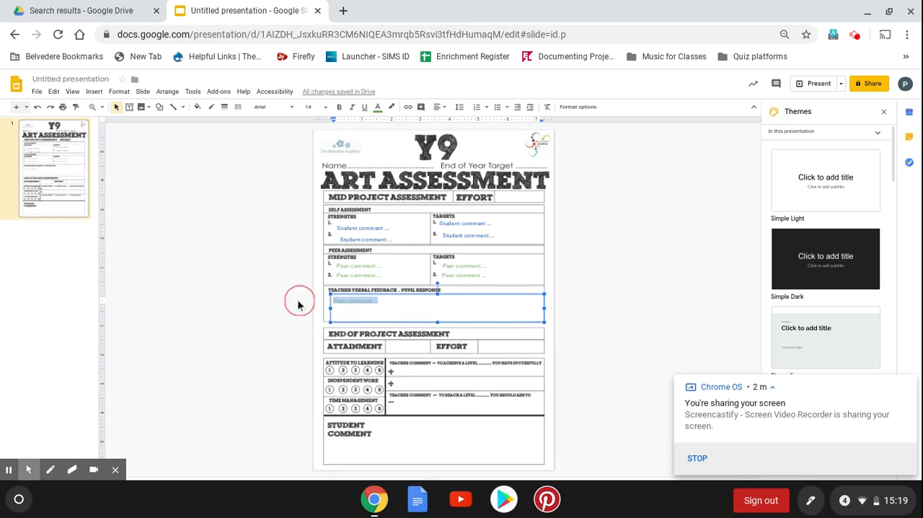
key("BackSpace")
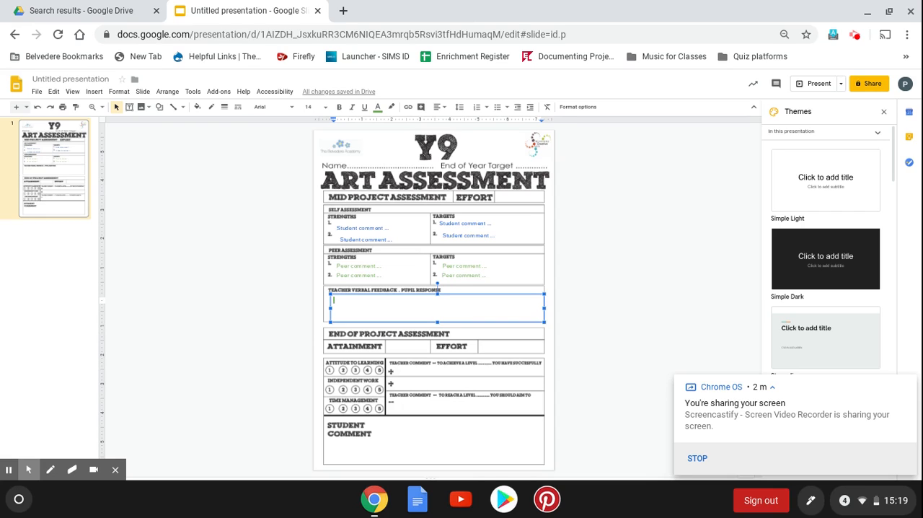
type("Teacher comment...")
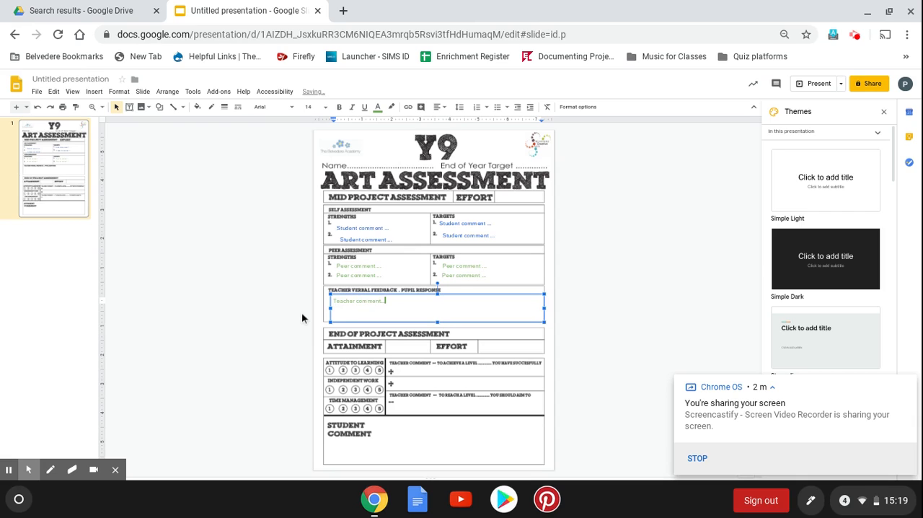
Colour the "Teacher comment..." text purple and deselect the box
double_click(368, 303)
left_click_drag(362, 304, 305, 302)
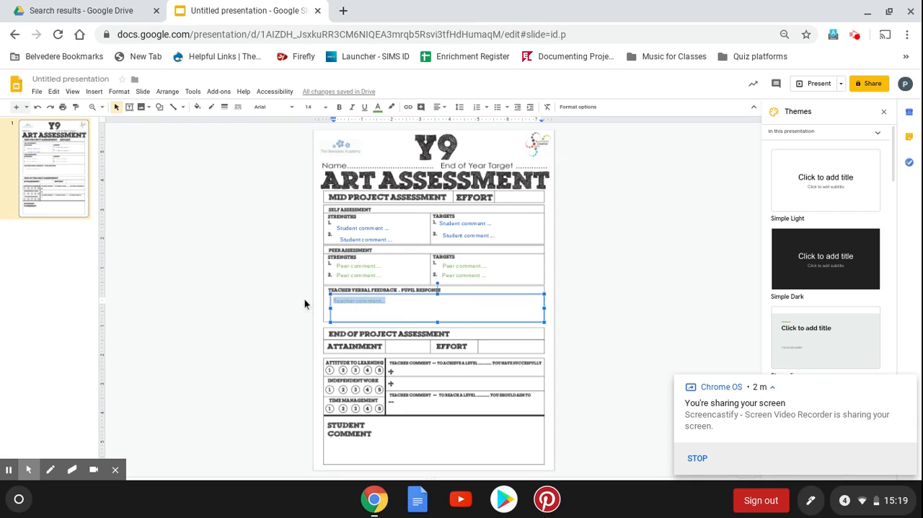
left_click(377, 107)
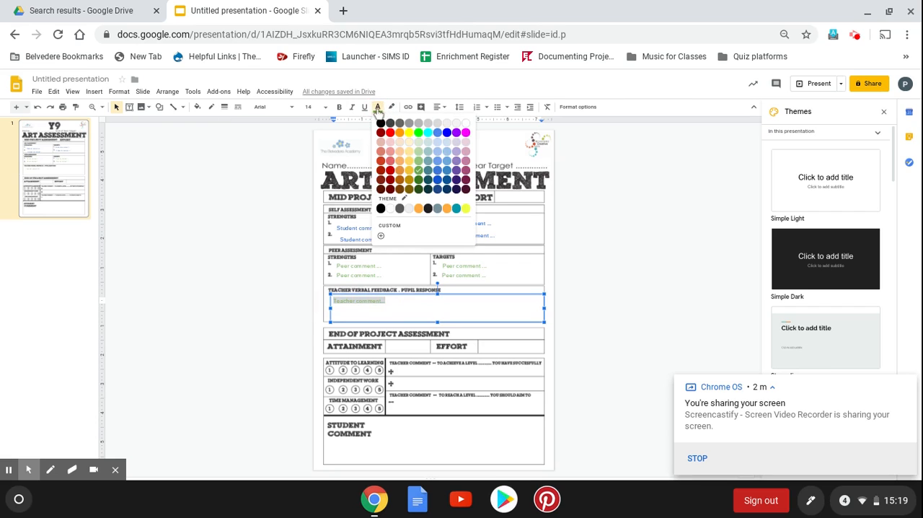
left_click(456, 133)
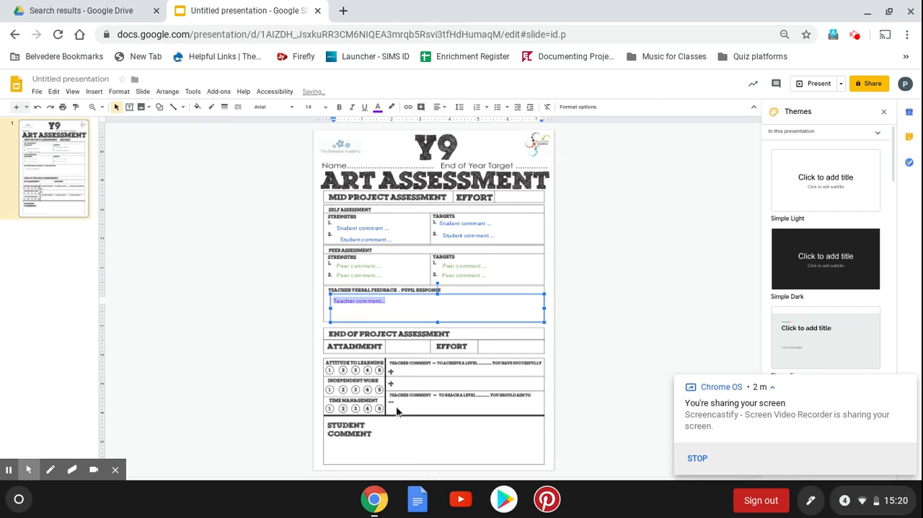
left_click(418, 383)
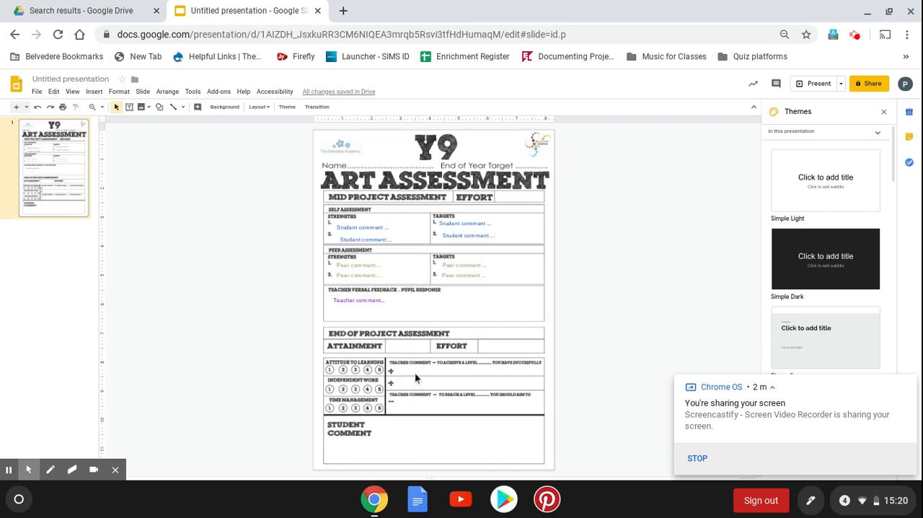
left_click(369, 301)
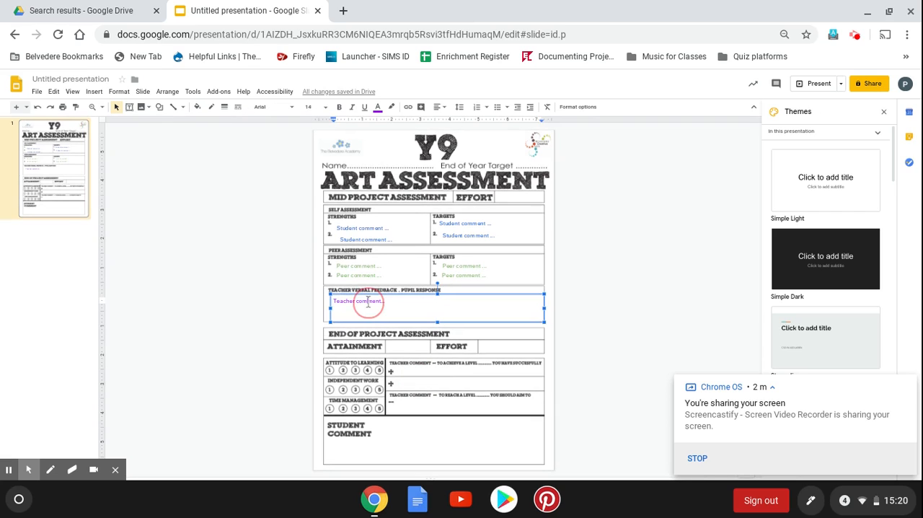
key("ctrl+v")
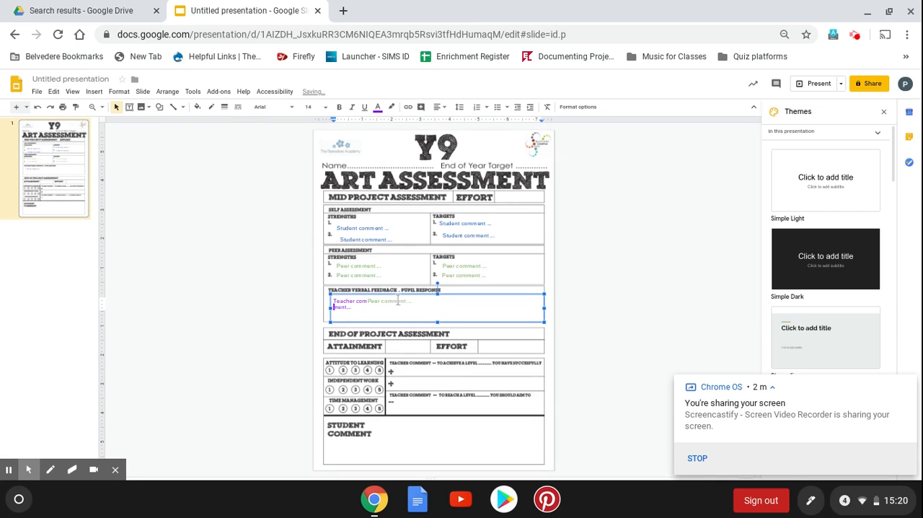
key("ctrl+z")
Place smaller copies of the teacher comment box beside both plus signs in the End of Project teacher comment area
left_click(460, 296)
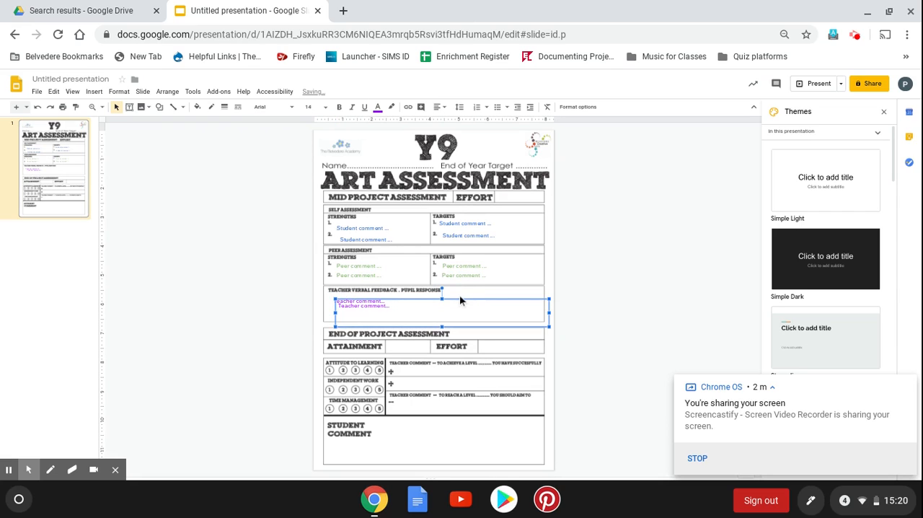
left_click(461, 300)
left_click_drag(455, 295, 519, 365)
left_click_drag(607, 391, 512, 377)
key("Left")
key("Left")
Duplicate the small teacher comment box and align the copy beside the minus sign below
key("ctrl+d")
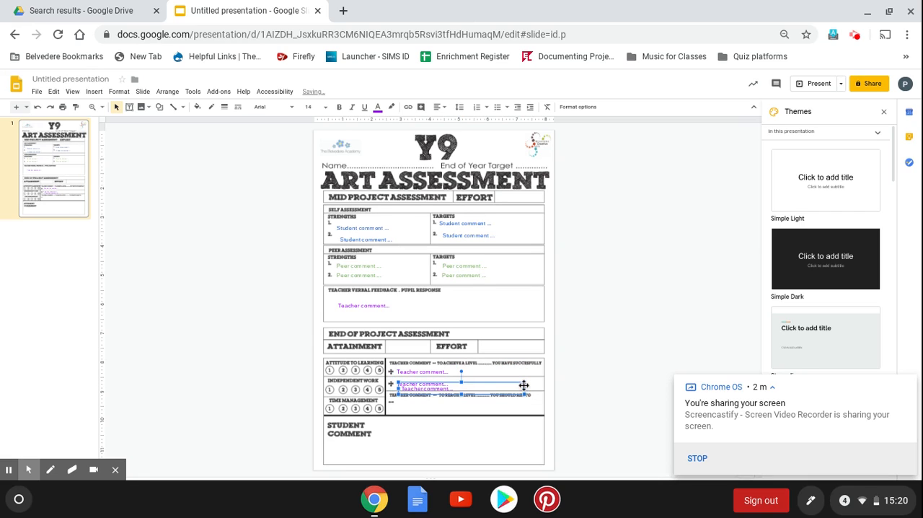
left_click_drag(500, 385, 496, 401)
key("Up")
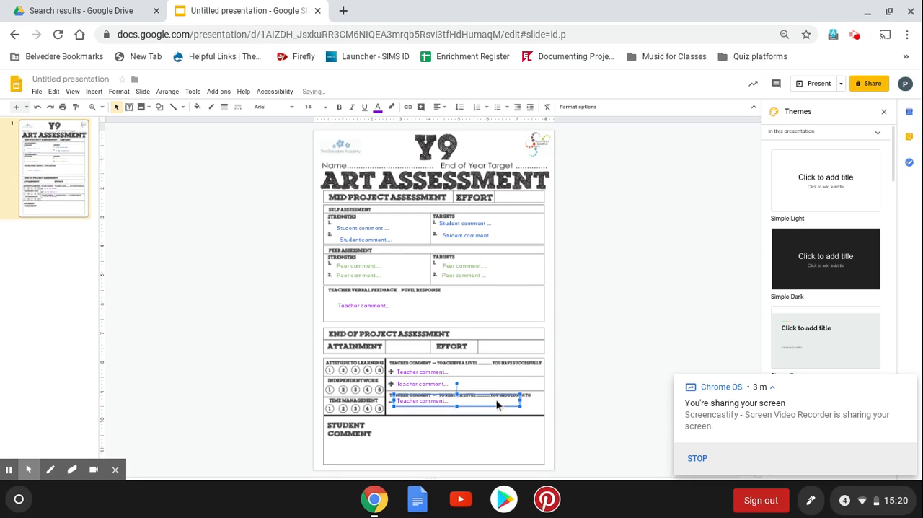
Duplicate the first Strengths student comment box and place the copy in the Student Comment section at the foot of the sheet
left_click(356, 225)
key("ctrl+d")
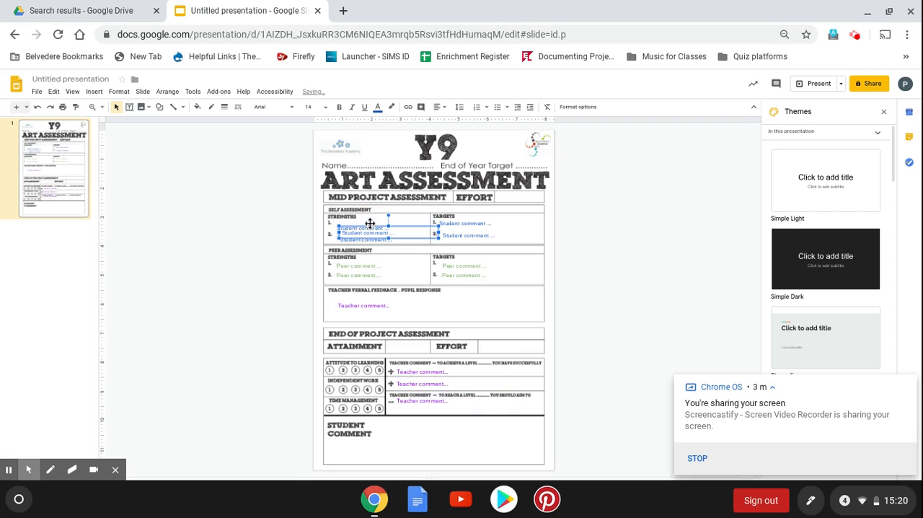
left_click_drag(396, 227, 544, 462)
left_click(583, 459)
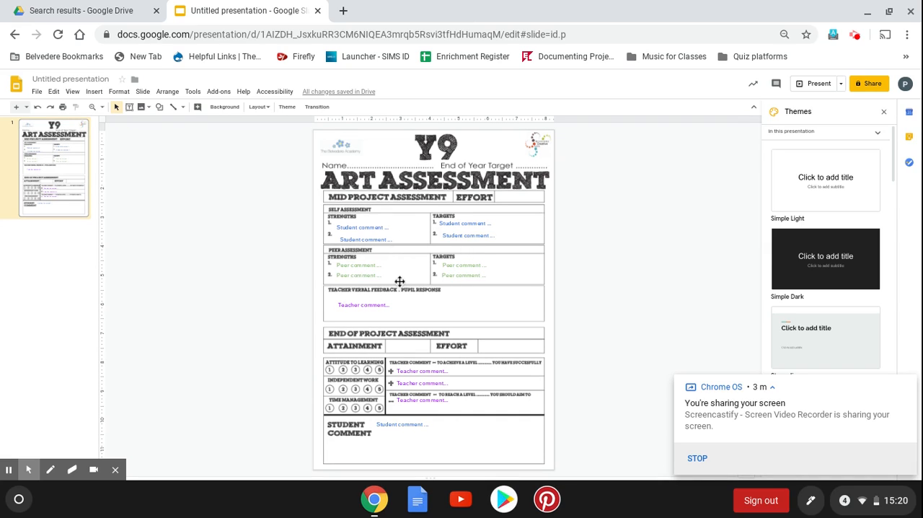
Move the teacher comment box up so its text sits directly beneath the Teacher Verbal Feedback heading
left_click(342, 305)
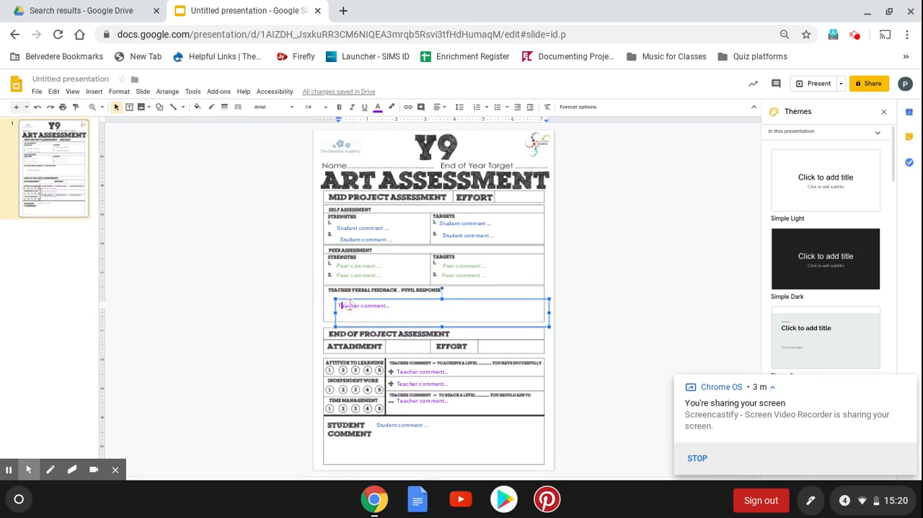
left_click(421, 300)
left_click_drag(422, 298, 421, 289)
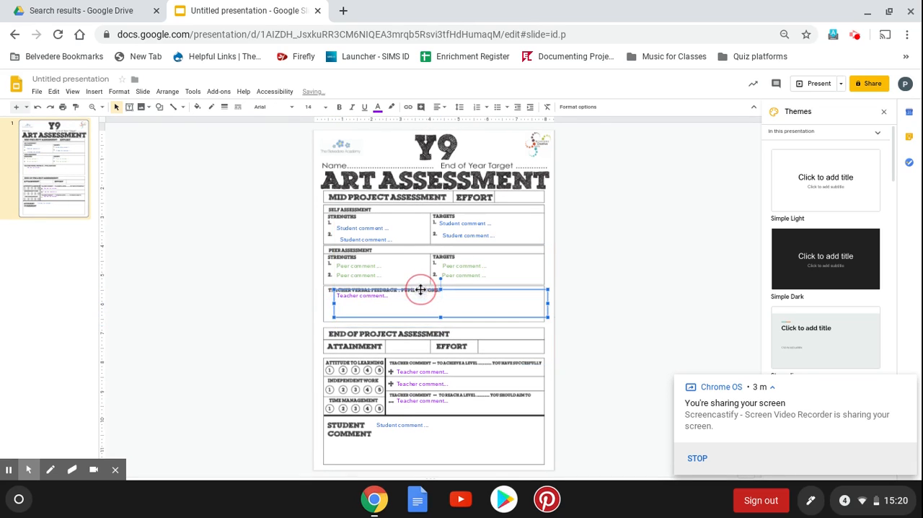
Place a copy of the student comment box in the End of Project Effort cell and colour its text purple
left_click(317, 375)
key("ctrl+v")
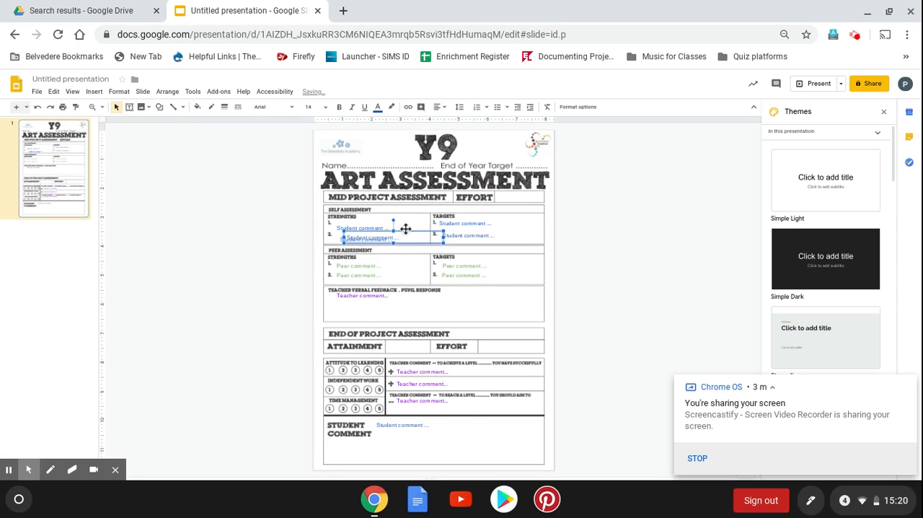
left_click_drag(410, 233, 545, 343)
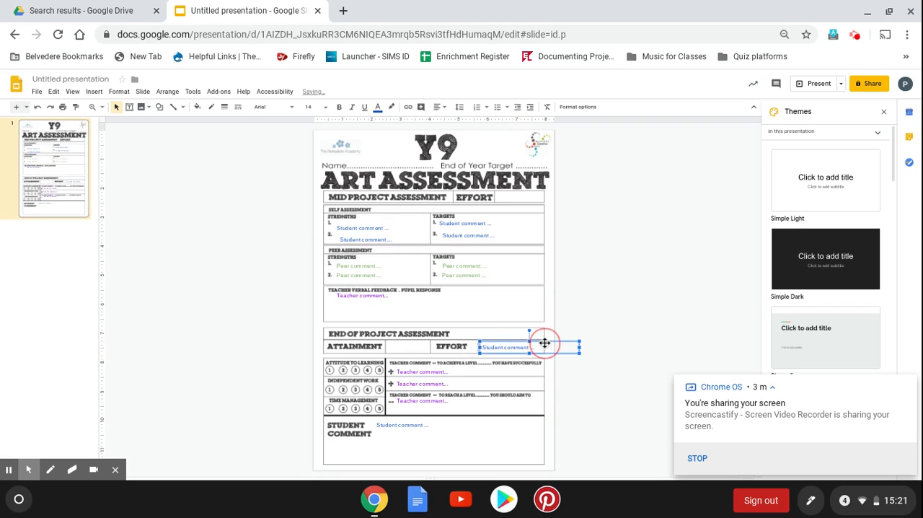
left_click(533, 348)
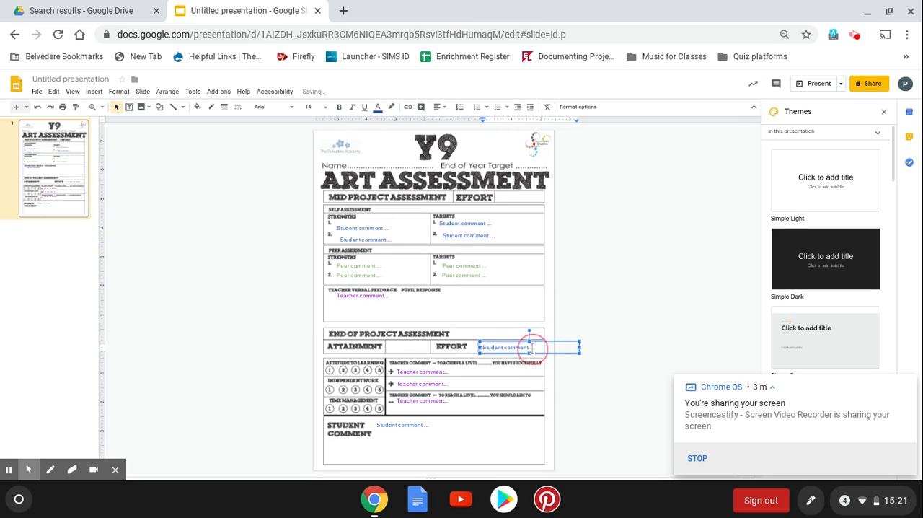
left_click_drag(533, 347, 377, 321)
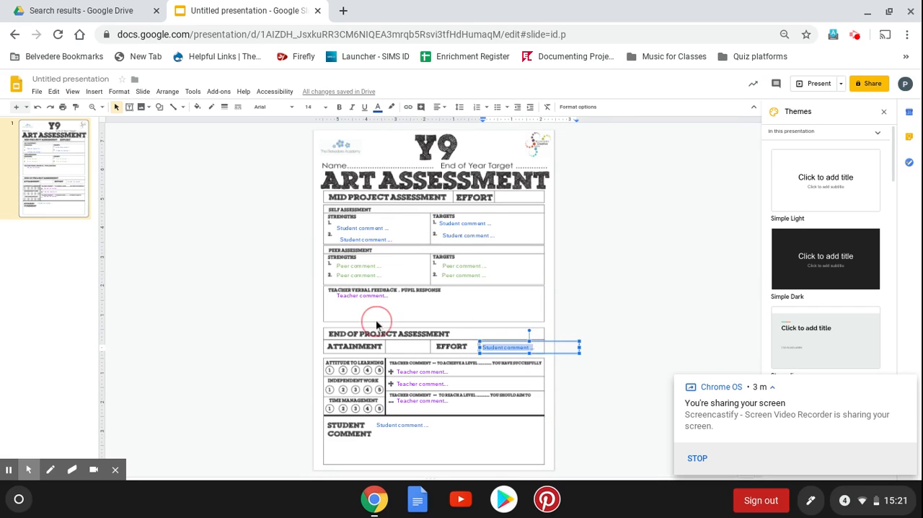
left_click(377, 106)
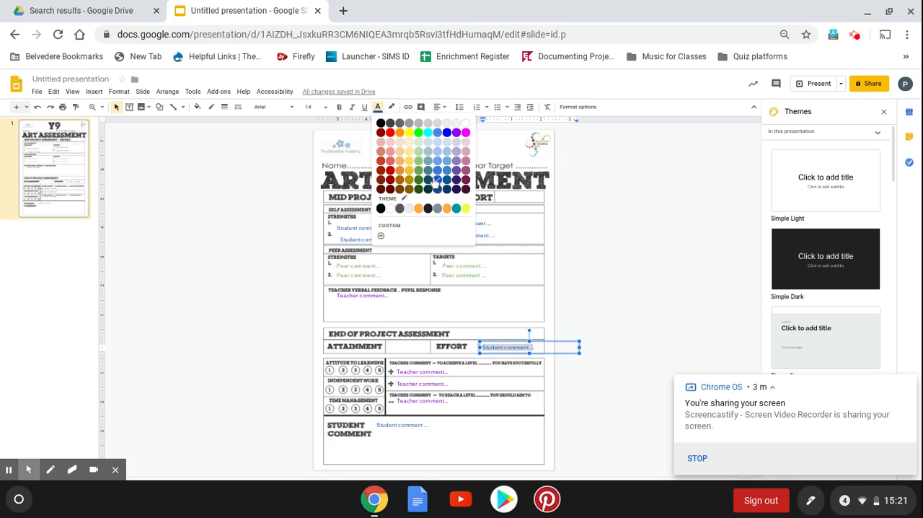
left_click(457, 134)
Paste another student comment box and position it in the Attainment cell of the End of Project section
left_click(396, 348)
key("ctrl+v")
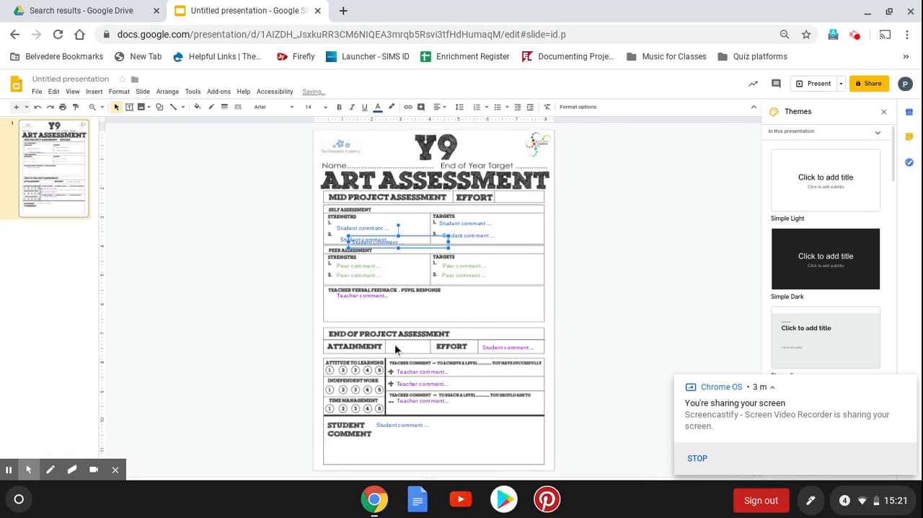
left_click_drag(419, 236, 457, 348)
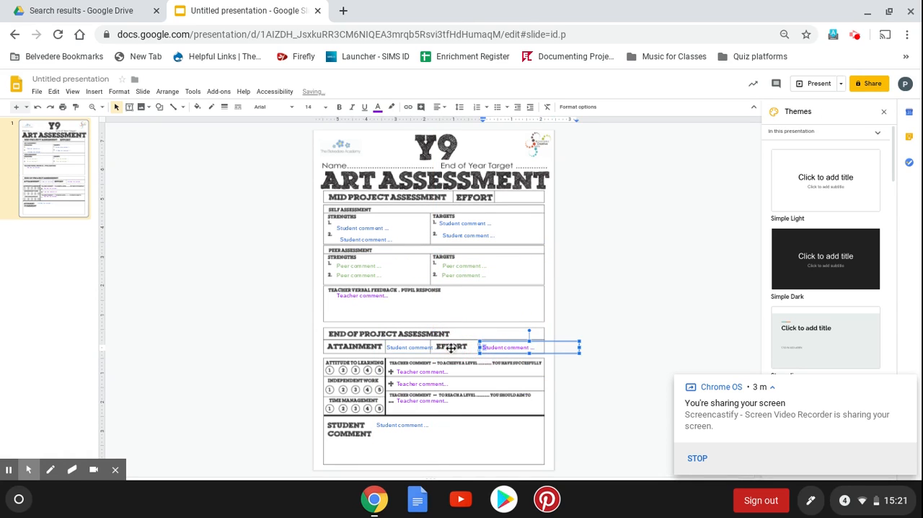
Replace the Attainment box text with "Teacher comment" and colour it purple
left_click(411, 345)
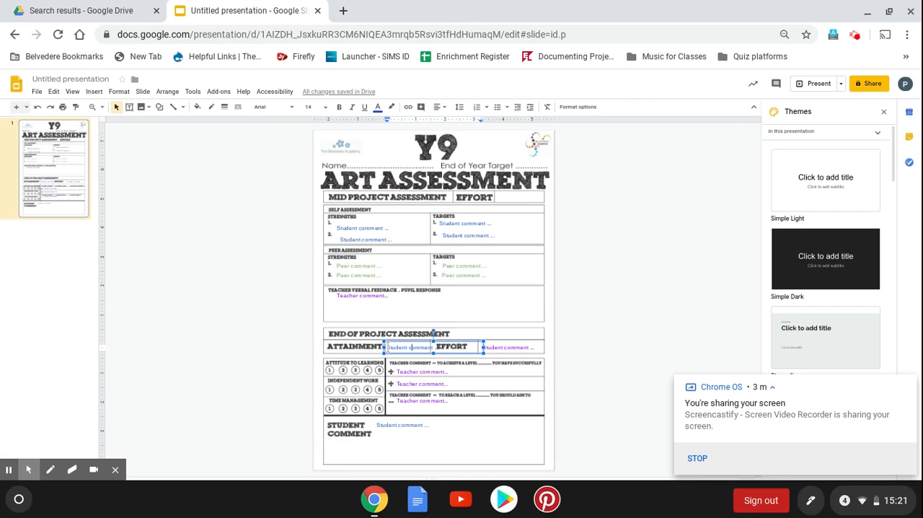
left_click_drag(387, 347, 465, 346)
type("Ta")
key("ctrl+a")
left_click(378, 112)
left_click(462, 144)
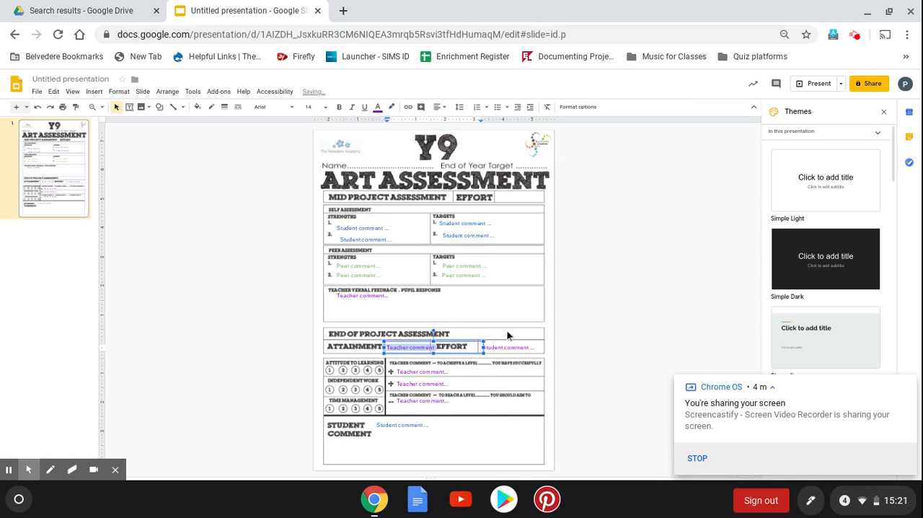
Replace the text in the End of Project Effort box with "Teacher comment" and deselect the box
left_click(500, 348)
left_click(485, 346)
left_click(502, 348)
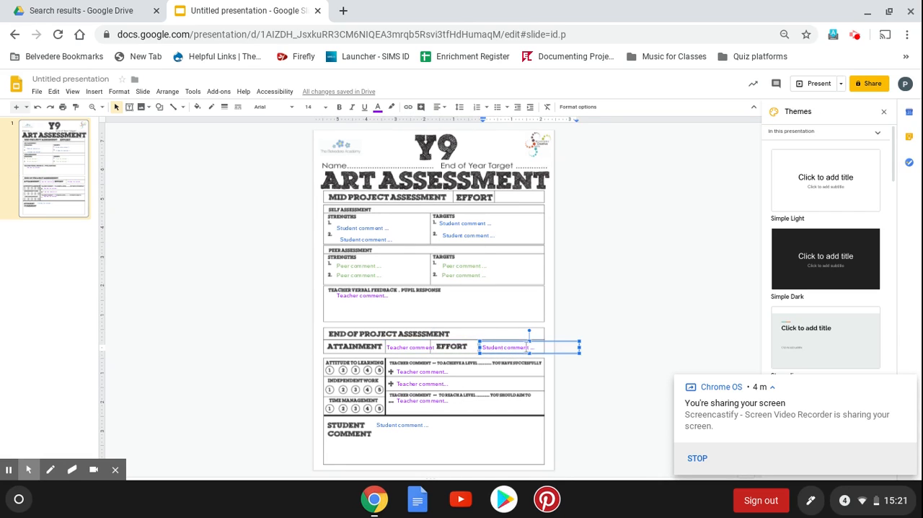
left_click_drag(533, 348, 415, 354)
key("ctrl+c")
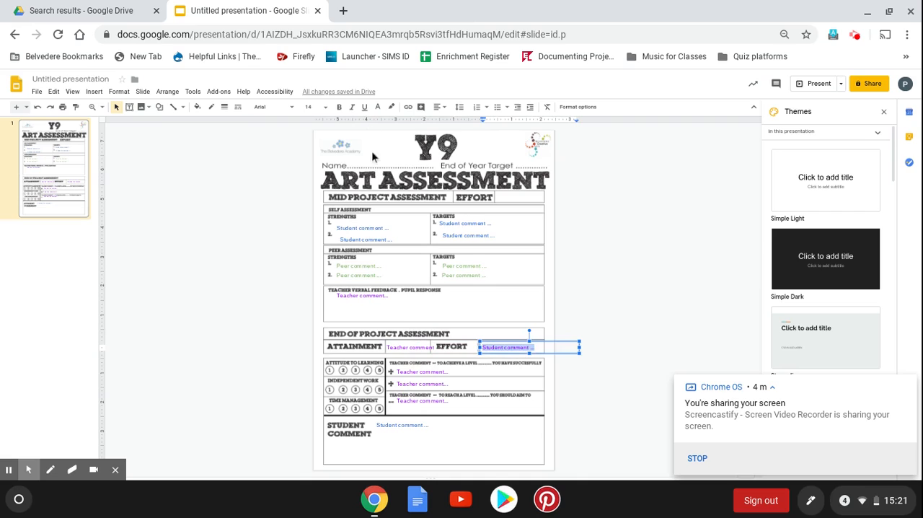
type("Teacher comment")
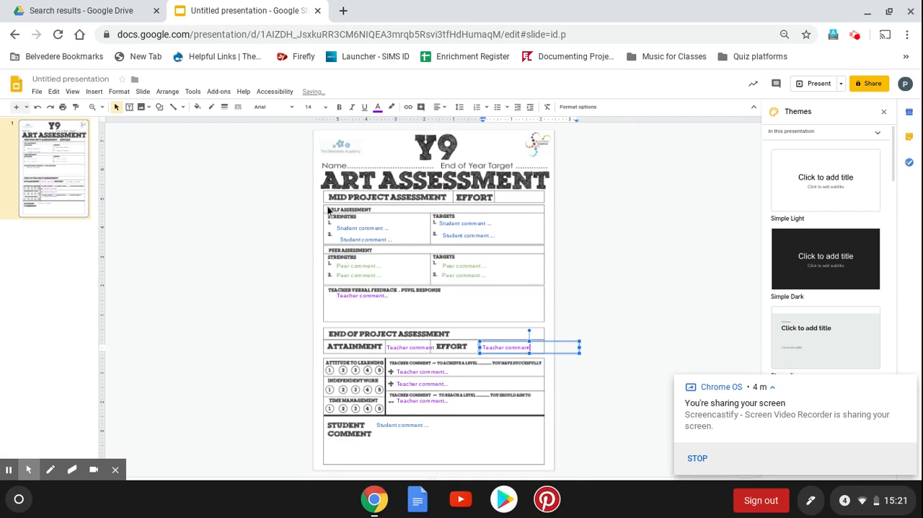
left_click(261, 383)
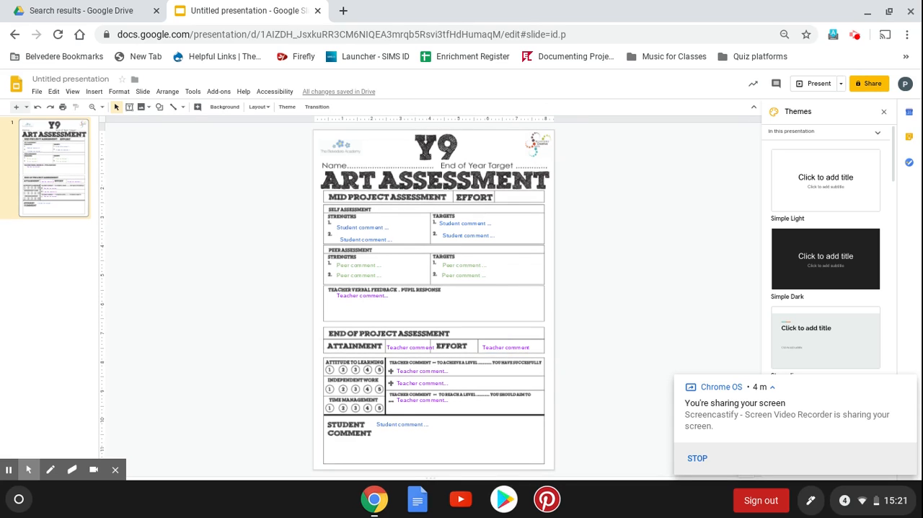
Place a narrowed copy of the student comment box on the End of Year Target line with the text "Target"
key("ctrl+v")
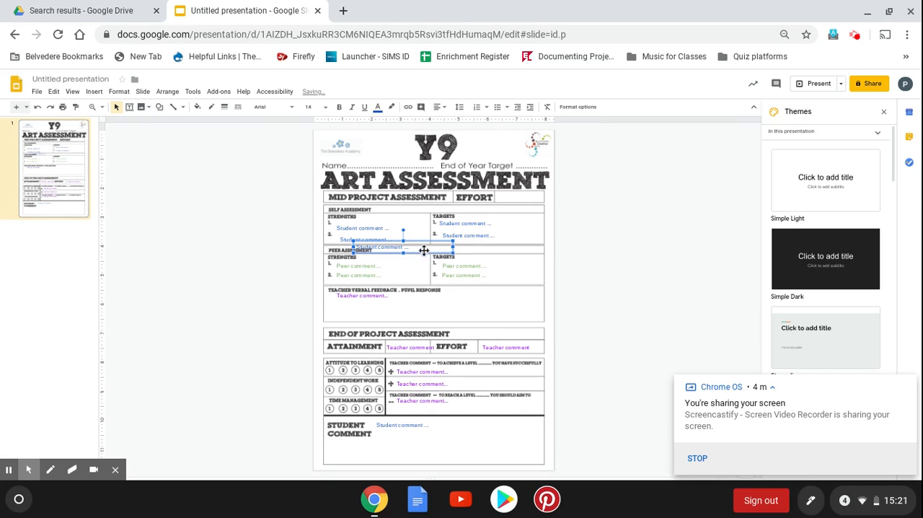
left_click_drag(423, 243, 548, 161)
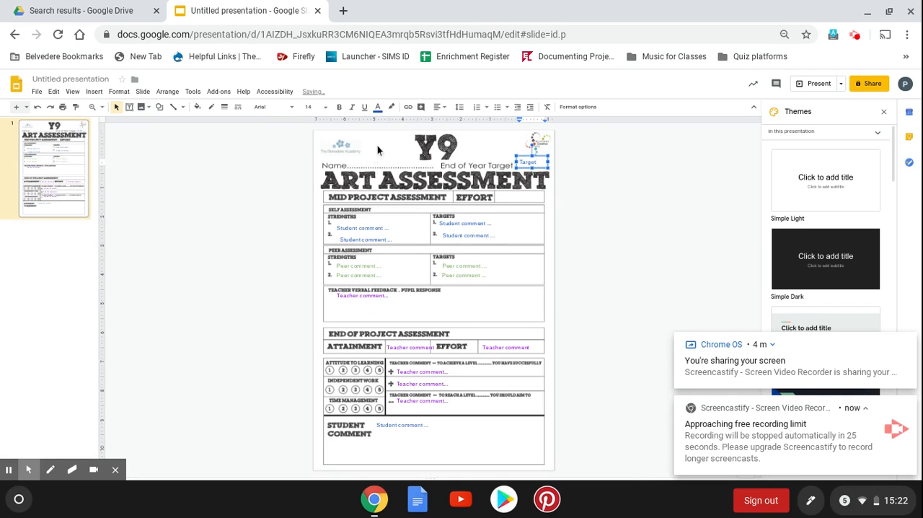
key("ctrl+v")
key("ctrl+z")
Place a copy of the student comment box on the Name line and replace its text with "NAME"
left_click(366, 165)
key("ctrl+v")
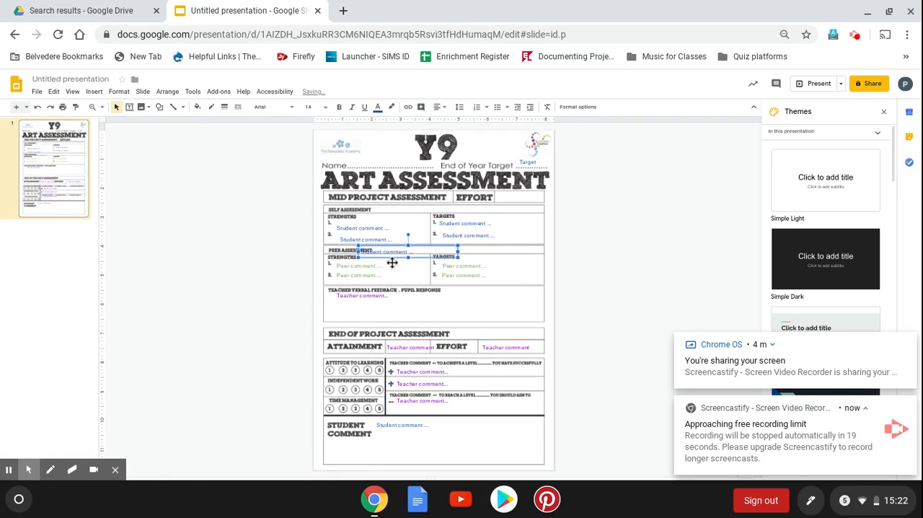
left_click_drag(387, 245, 380, 155)
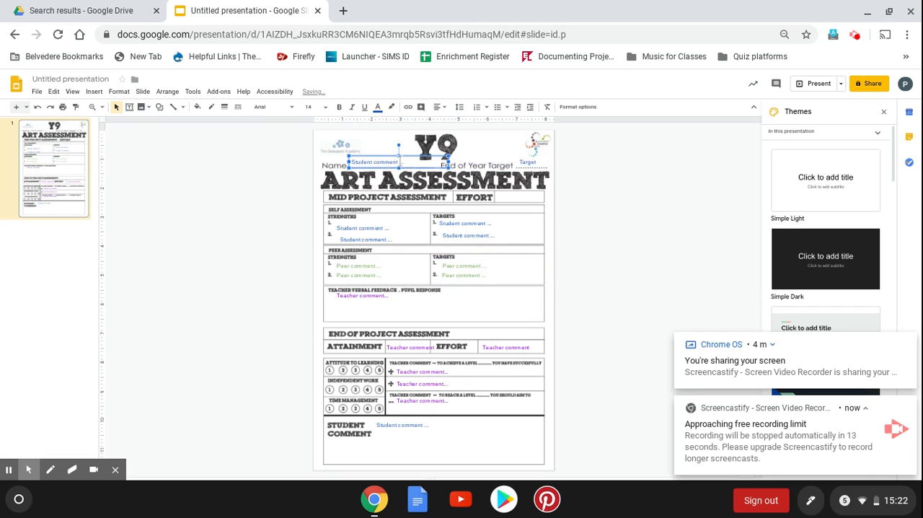
left_click(405, 161)
key("ctrl+a")
type("N")
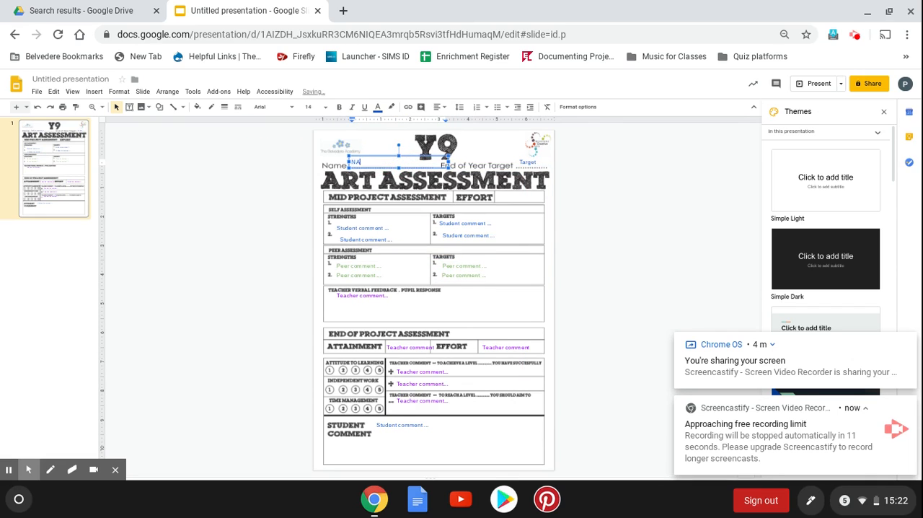
left_click(385, 450)
left_click(580, 414)
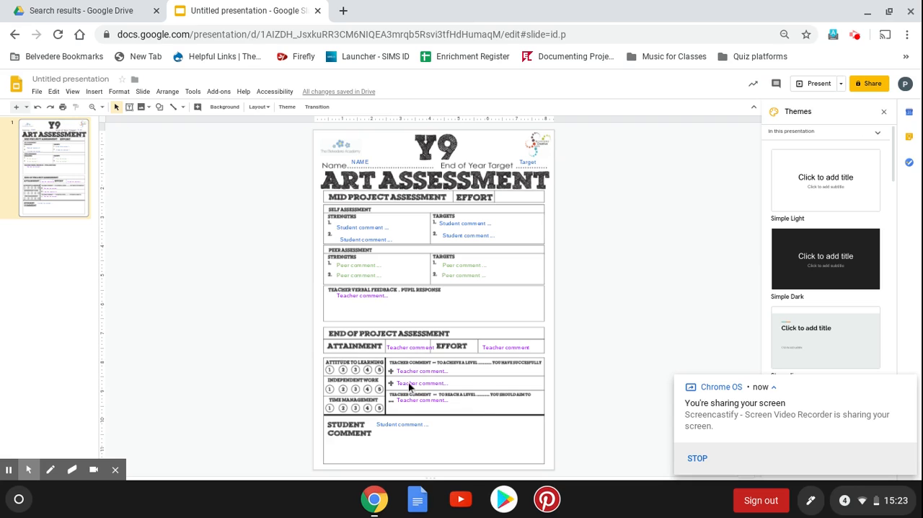
Draw a small circle shape over the number 1 under Attitude to Learning
left_click(96, 95)
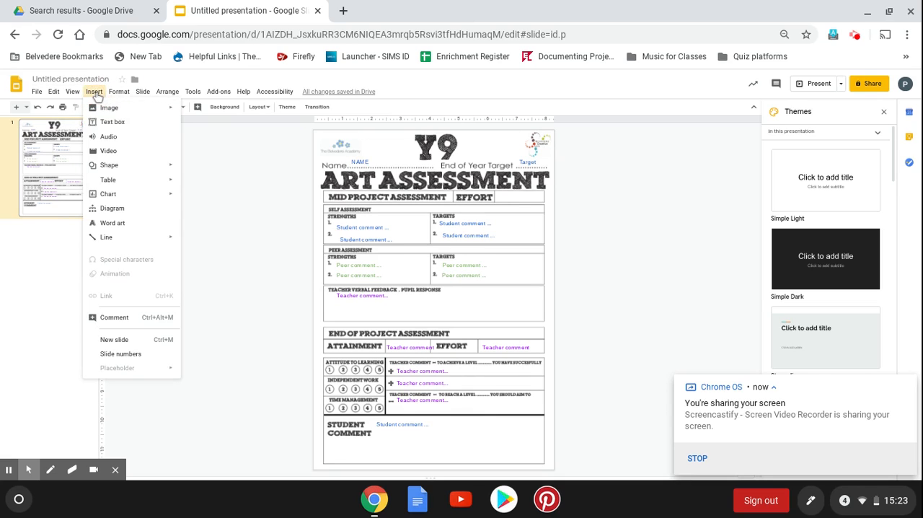
mouse_move(131, 168)
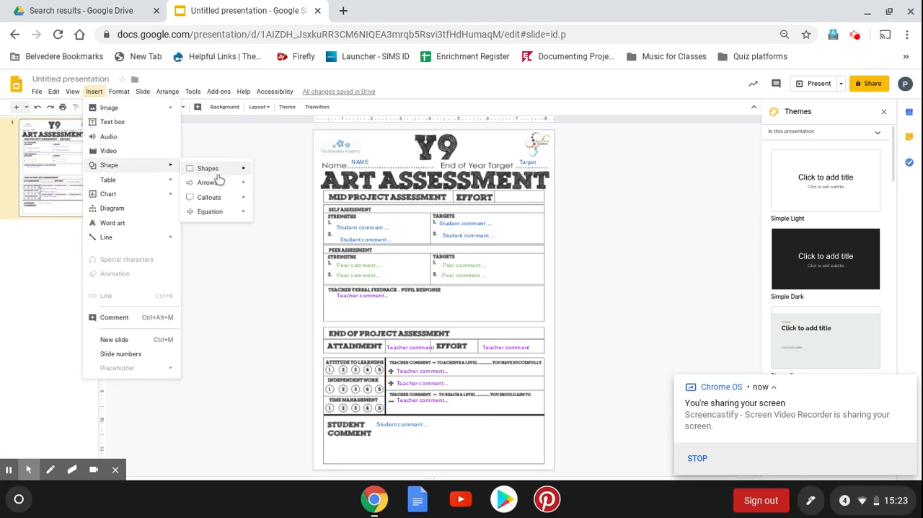
mouse_move(225, 176)
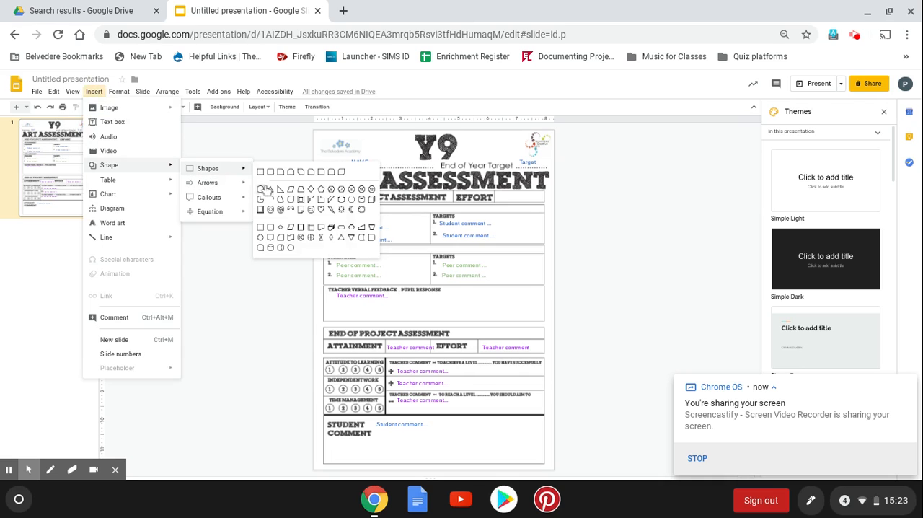
left_click(259, 232)
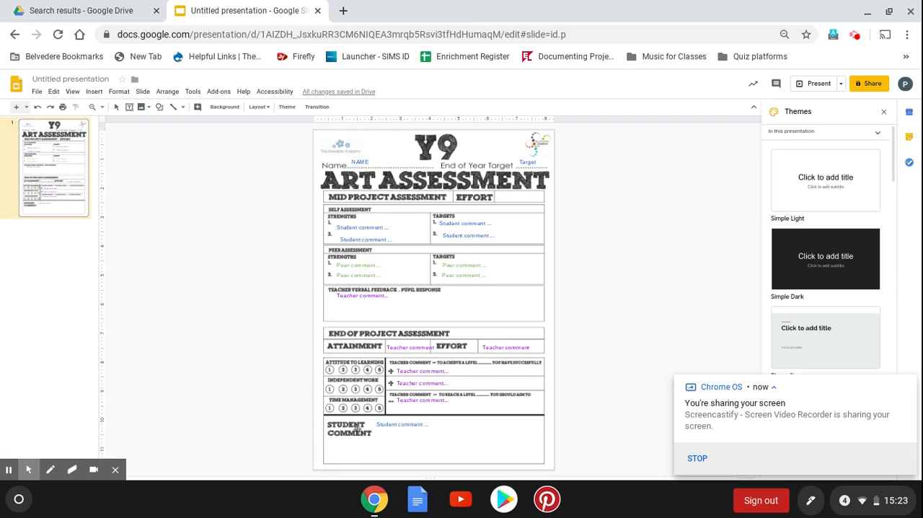
left_click_drag(320, 355, 340, 380)
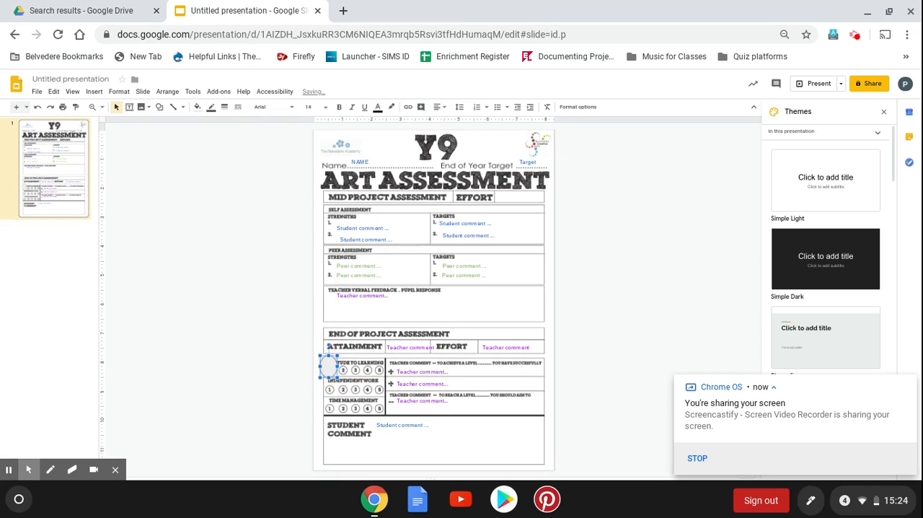
Open the circle's format options and set its outline weight to 4px
right_click(334, 362)
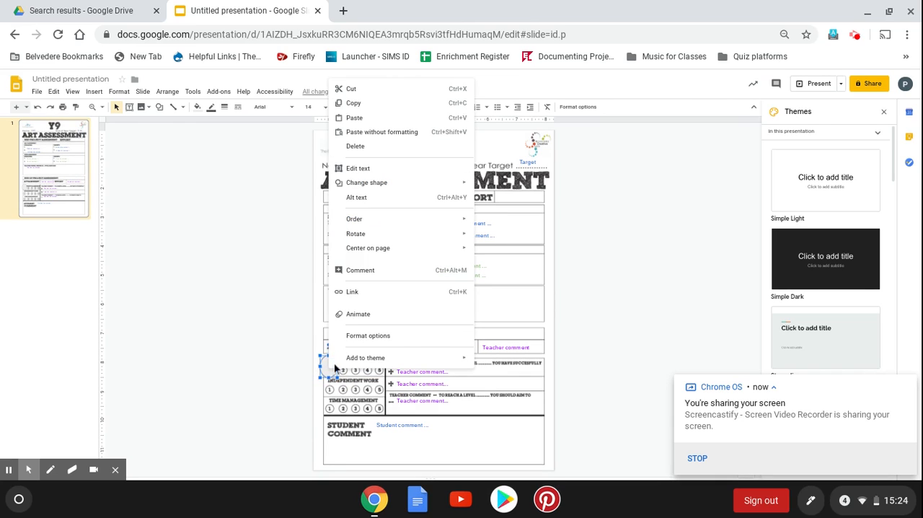
left_click(380, 336)
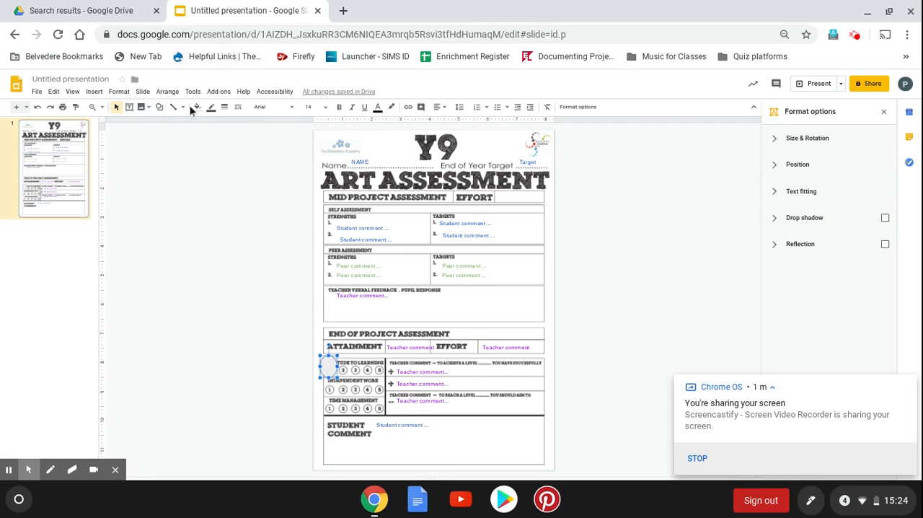
left_click(224, 107)
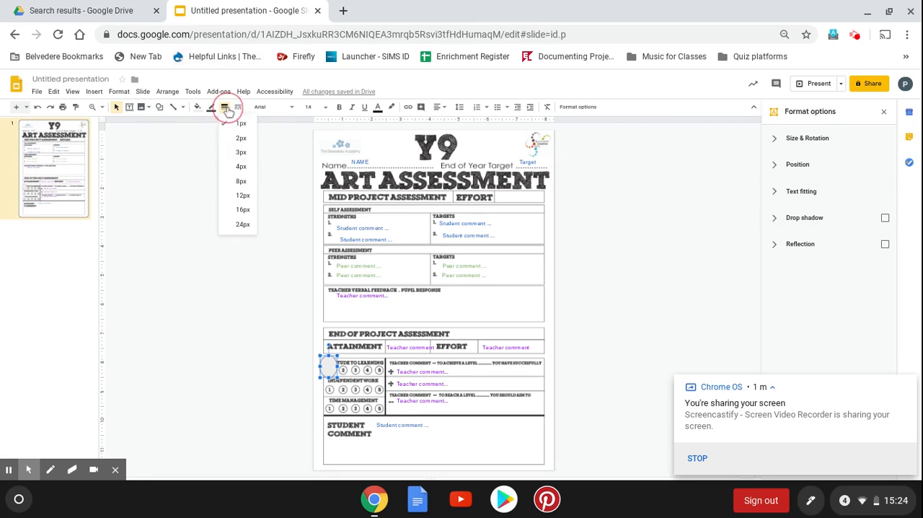
left_click(242, 170)
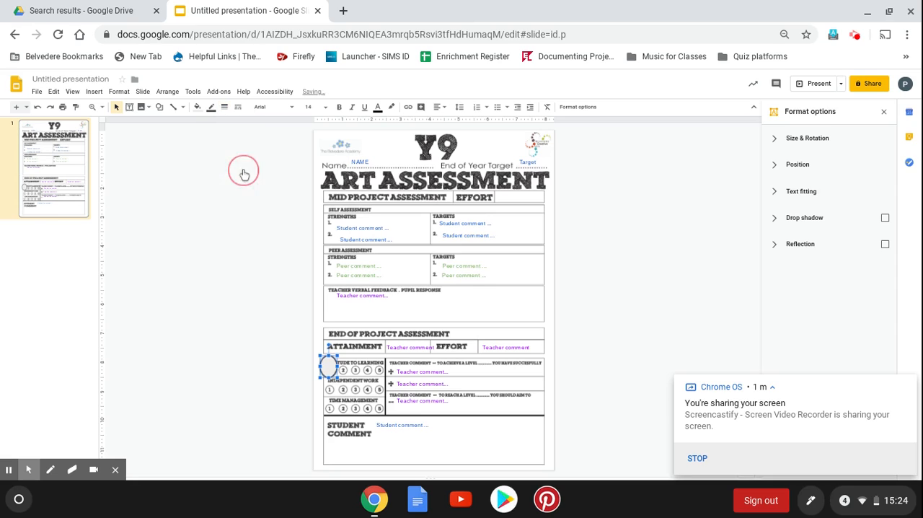
Make the fill of the circle over the Attitude to Learning scores transparent
left_click(197, 107)
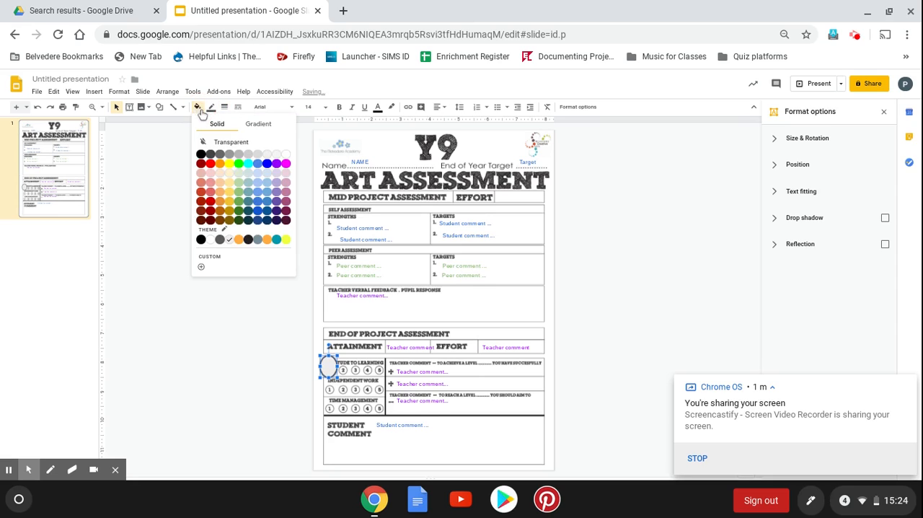
left_click(277, 164)
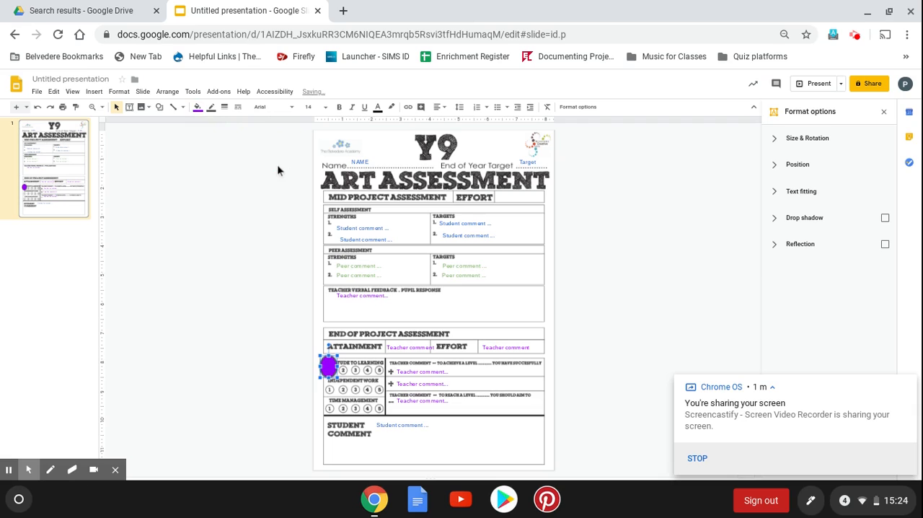
left_click(198, 109)
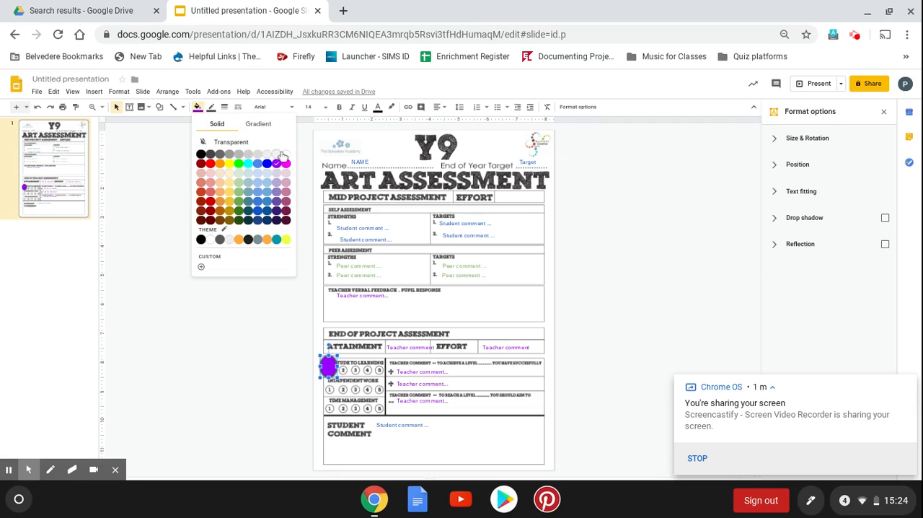
left_click(222, 143)
Colour the circle's outline purple and shift the circle slightly down so it surrounds the number 1 under Attitude to Learning
left_click(224, 107)
left_click(211, 109)
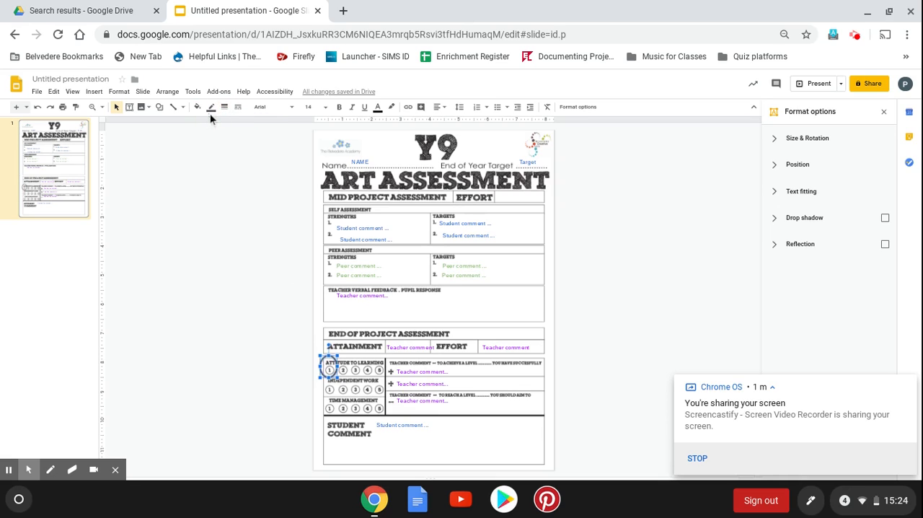
left_click(210, 109)
left_click(289, 146)
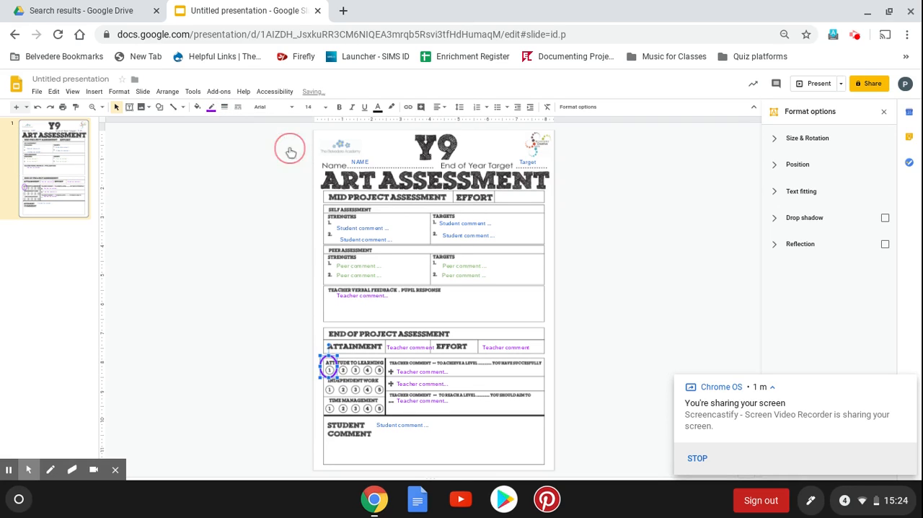
left_click(296, 398)
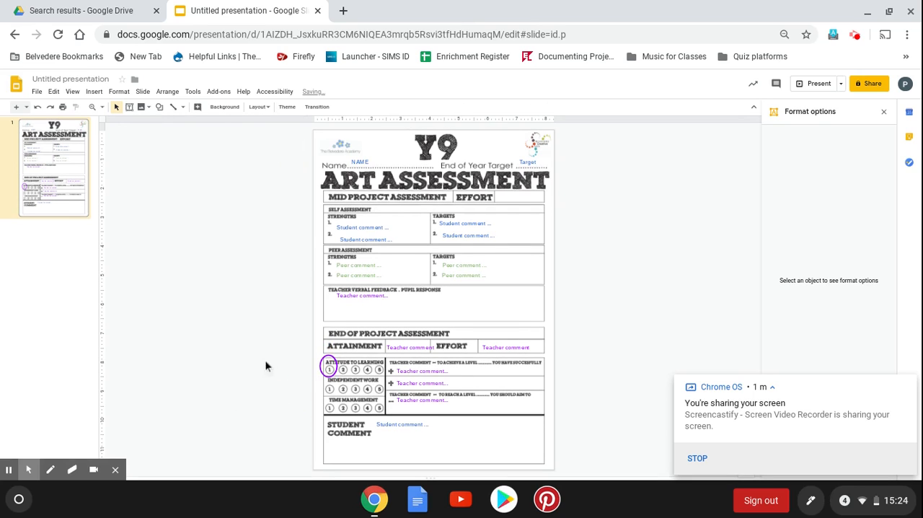
left_click_drag(328, 367, 331, 370)
left_click(299, 383)
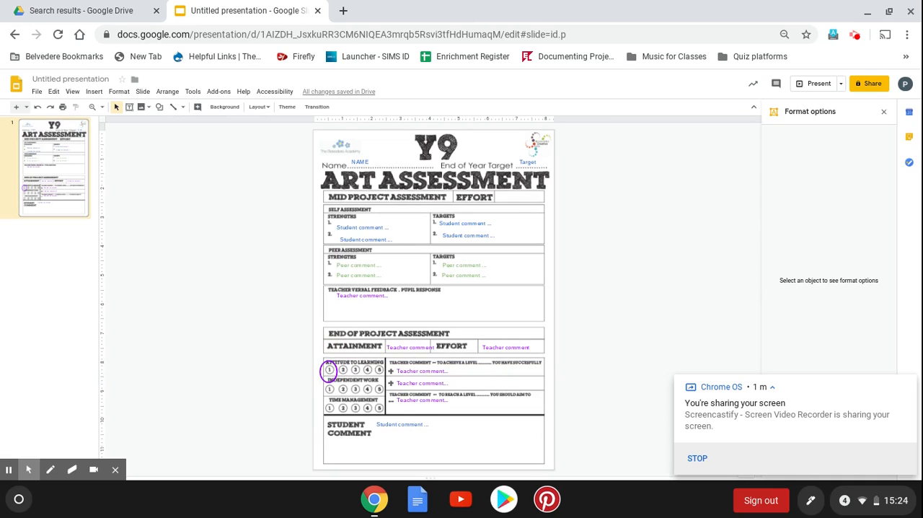
Rename the presentation as "Y9 assessment sheet version 3"
left_click(70, 79)
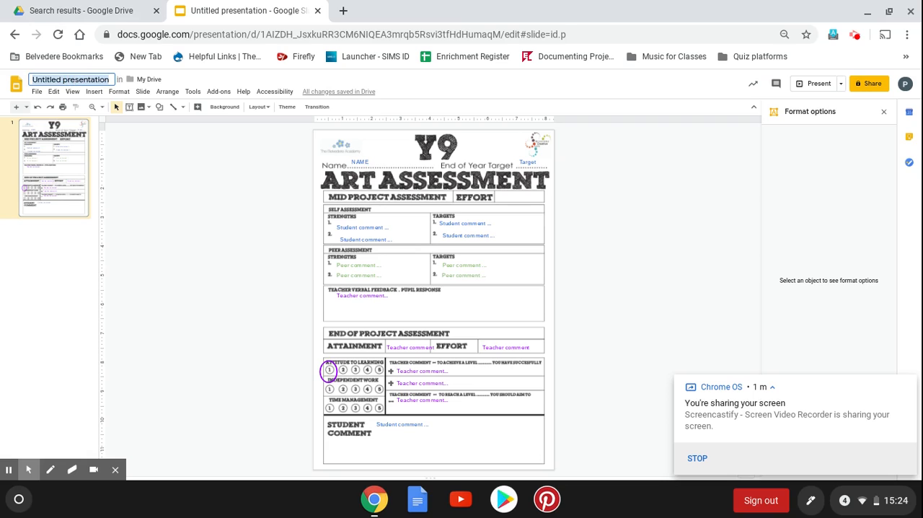
type("Y")
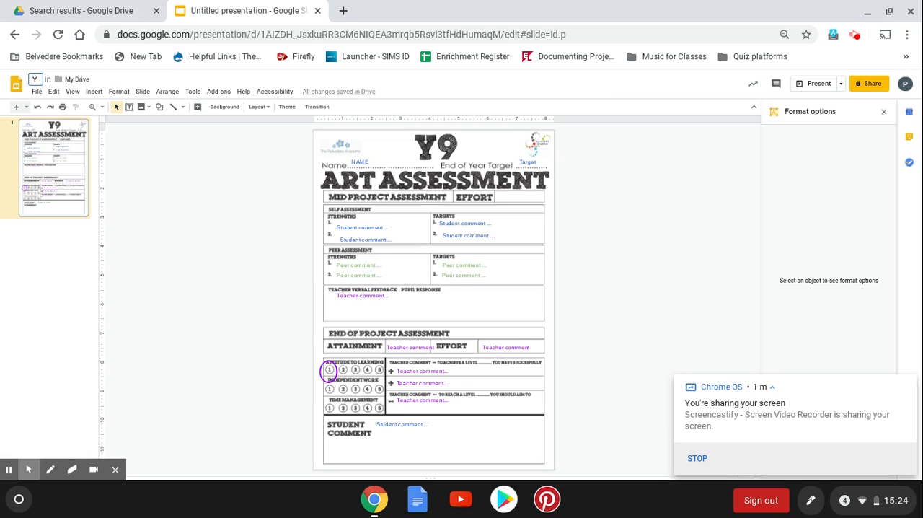
type("9 asses")
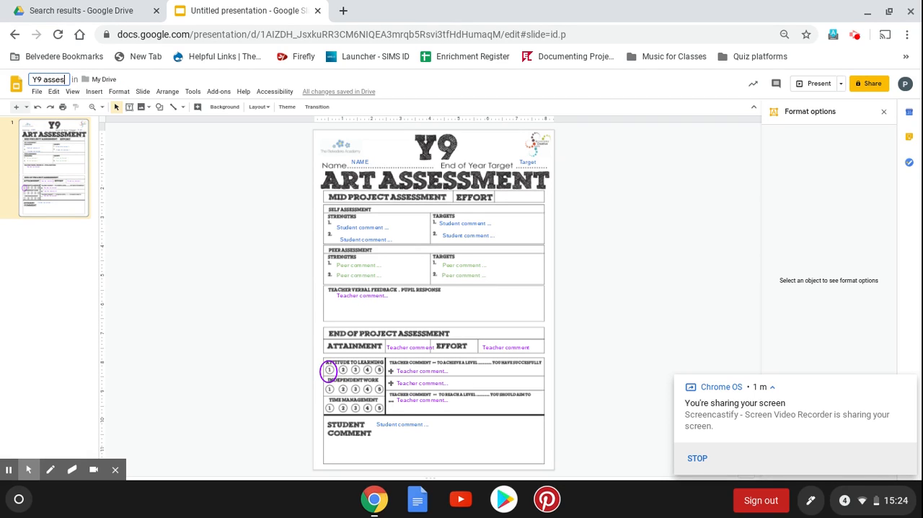
type("sment sheet")
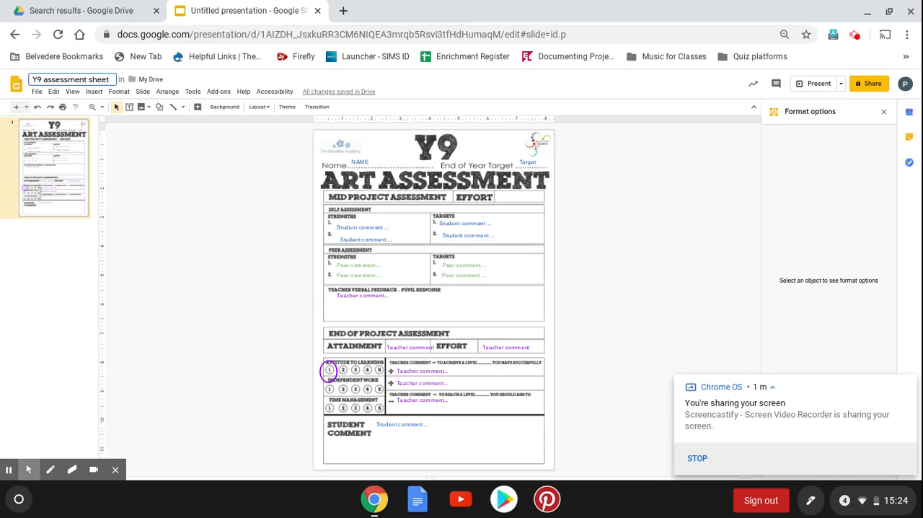
type(" version")
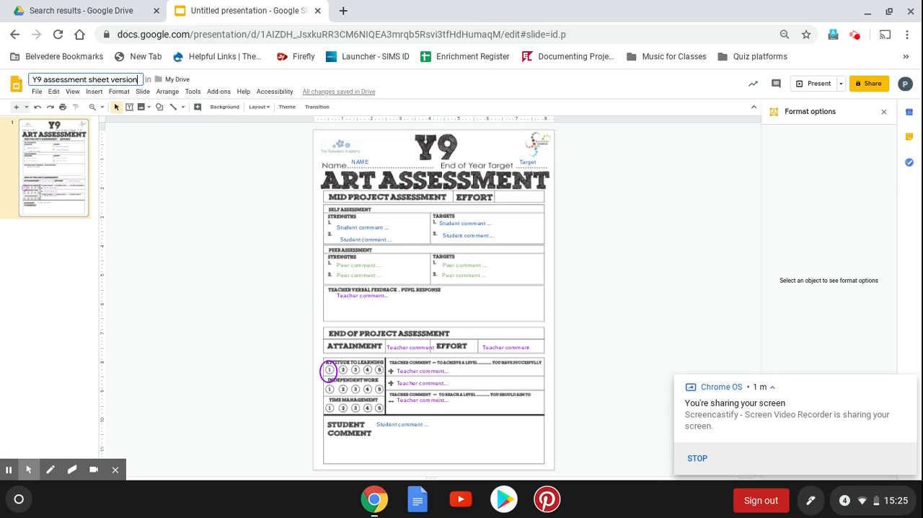
type(" 3")
left_click(170, 171)
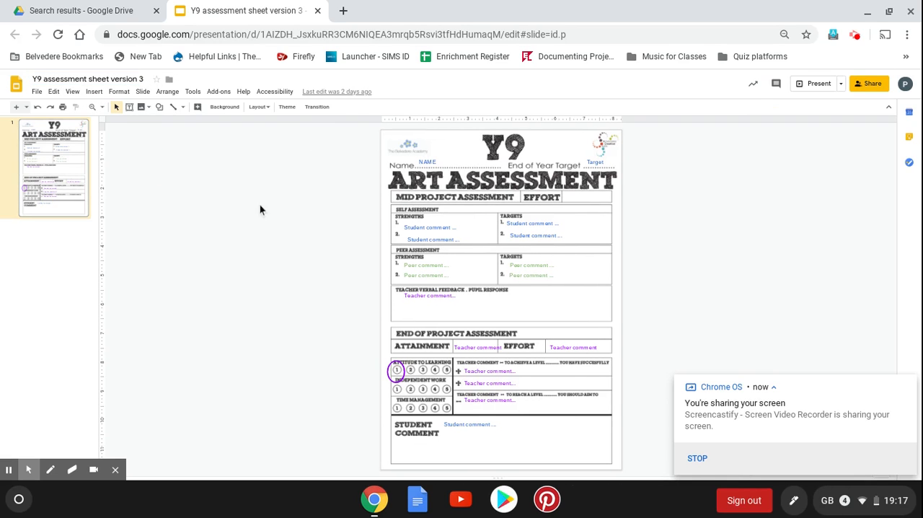
Switch to Google Classroom in a new browser tab and open the class "Made up class"
left_click(343, 11)
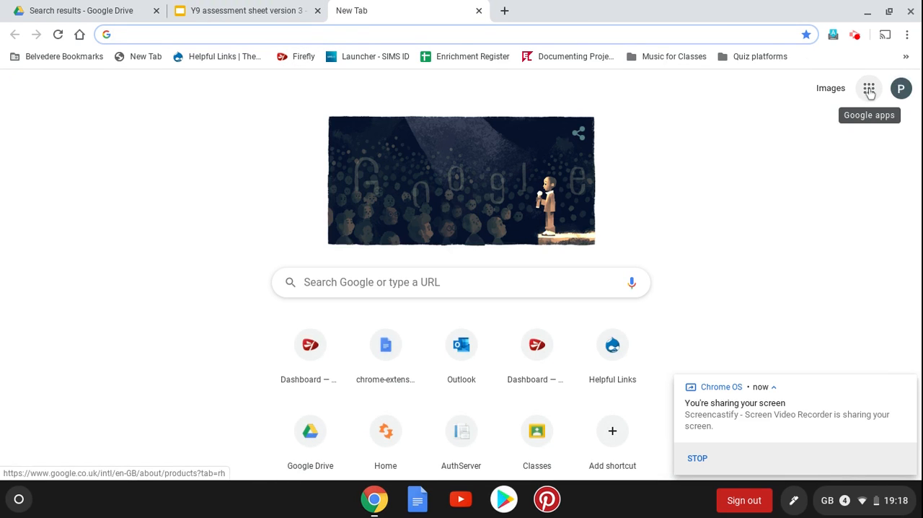
left_click(870, 91)
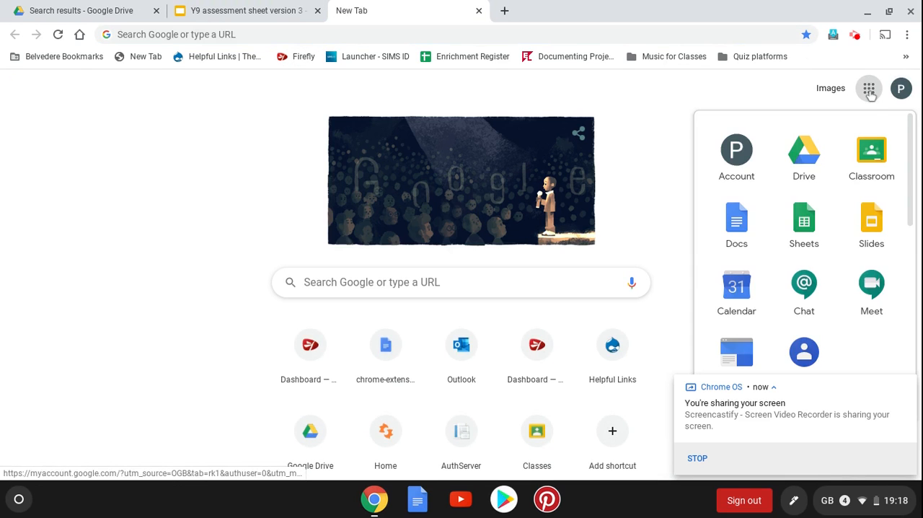
left_click(871, 155)
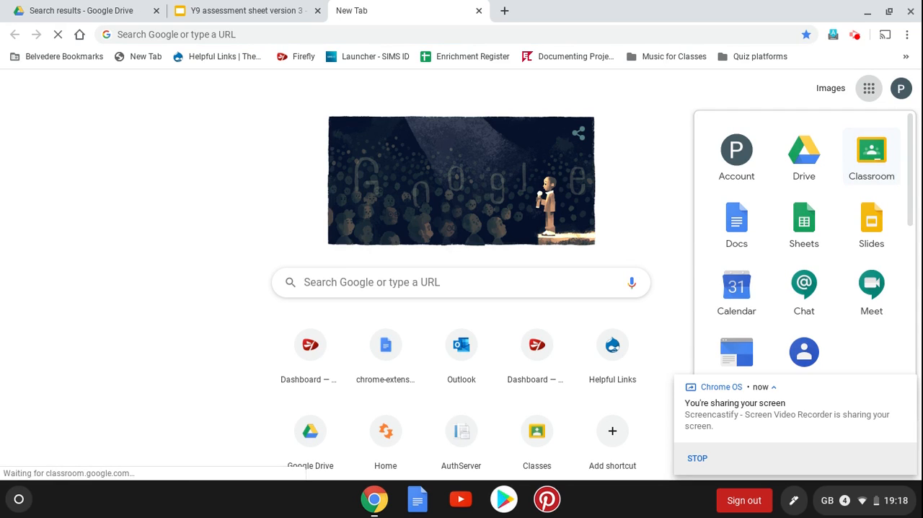
left_click(871, 155)
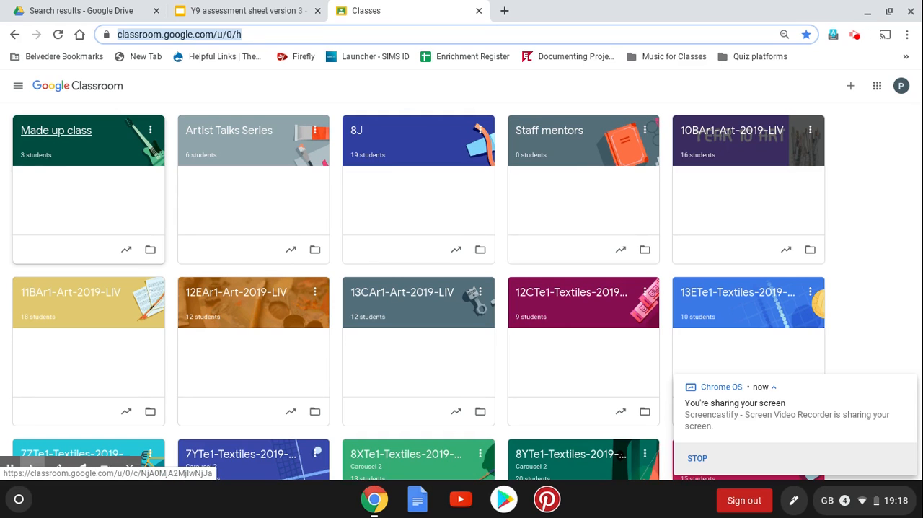
left_click(46, 137)
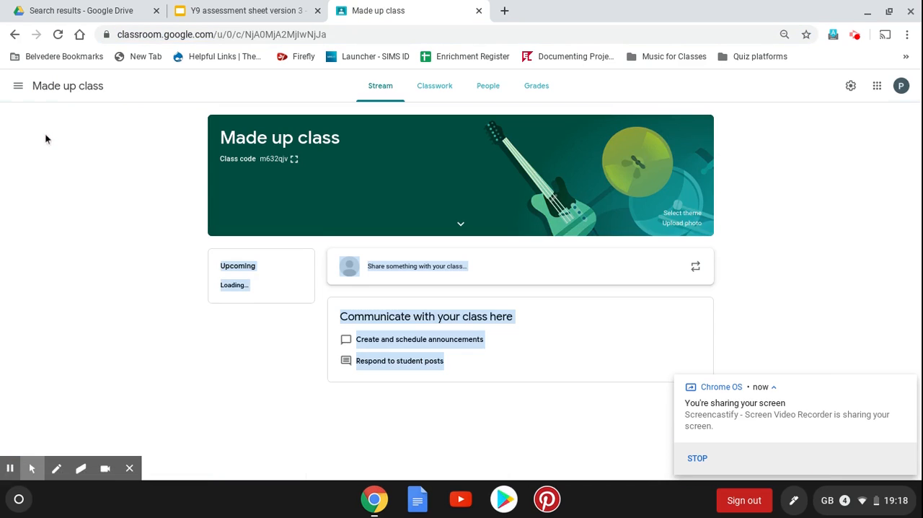
left_click(139, 249)
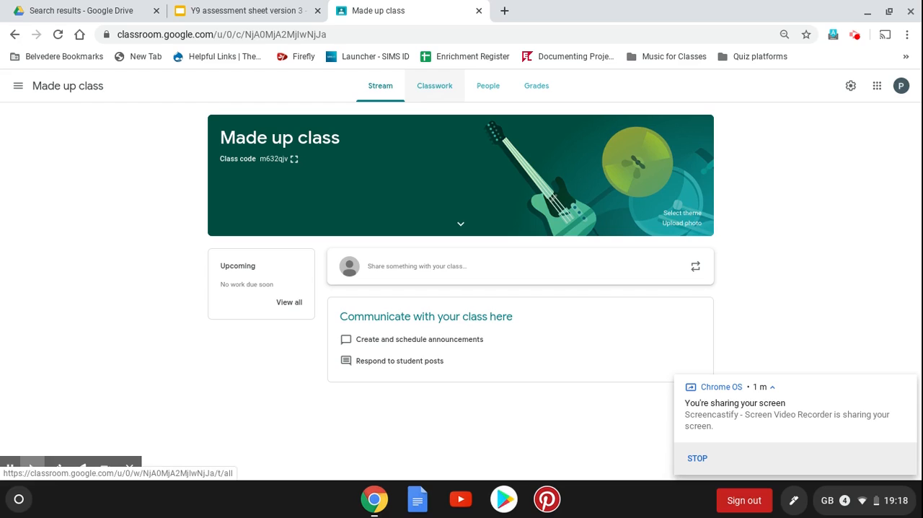
Add a topic named "Assessment" to the classwork of the class
left_click(423, 98)
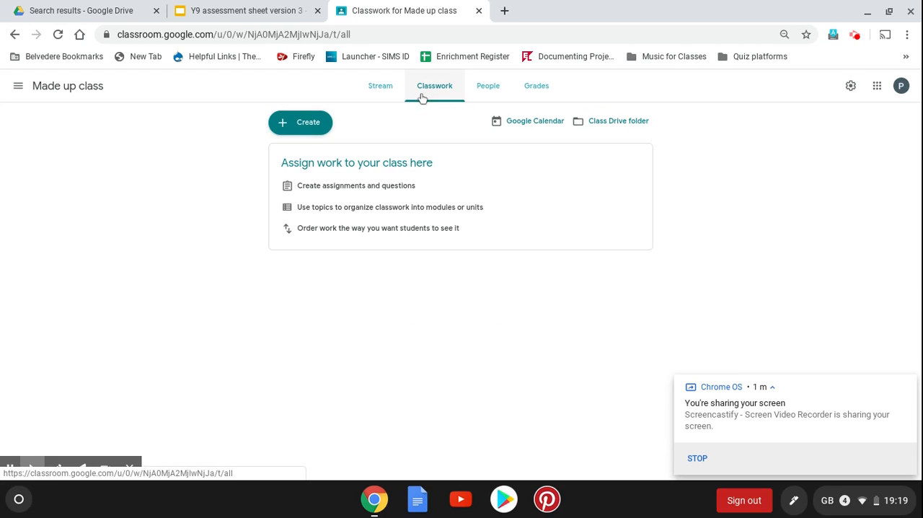
left_click(307, 130)
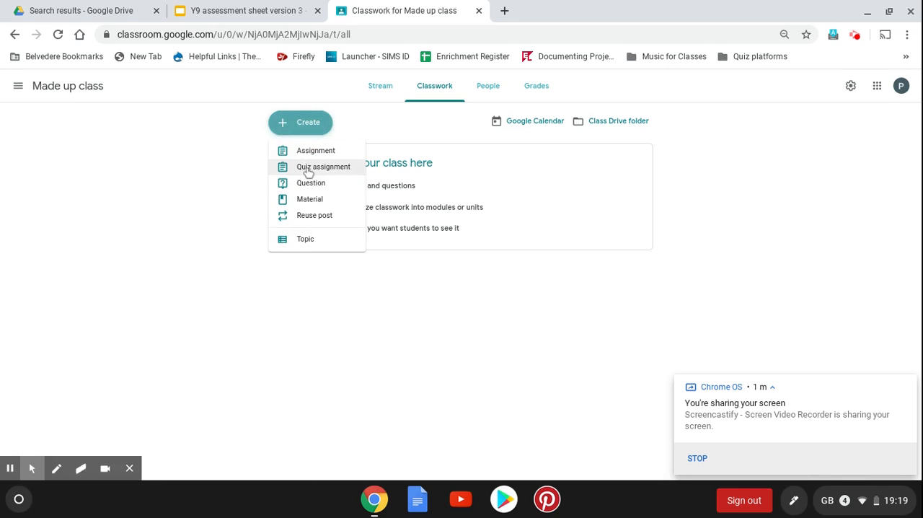
left_click(307, 238)
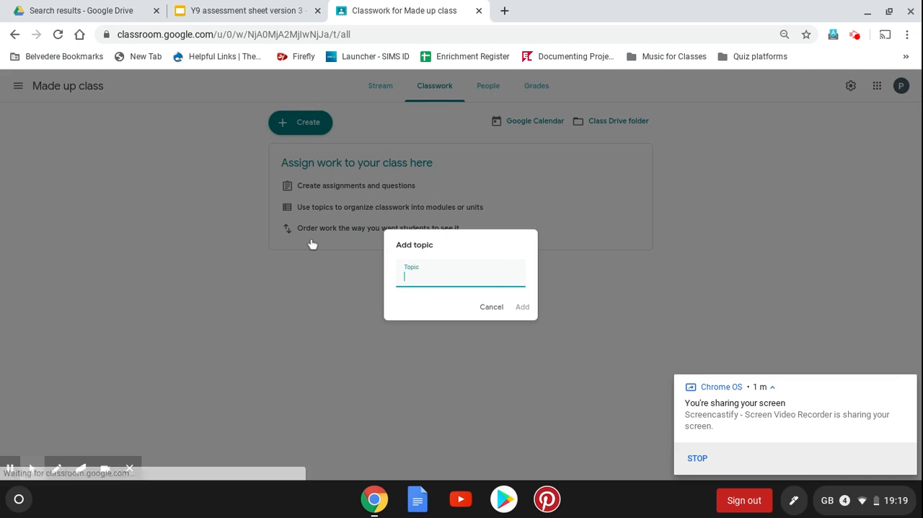
type("Assessment")
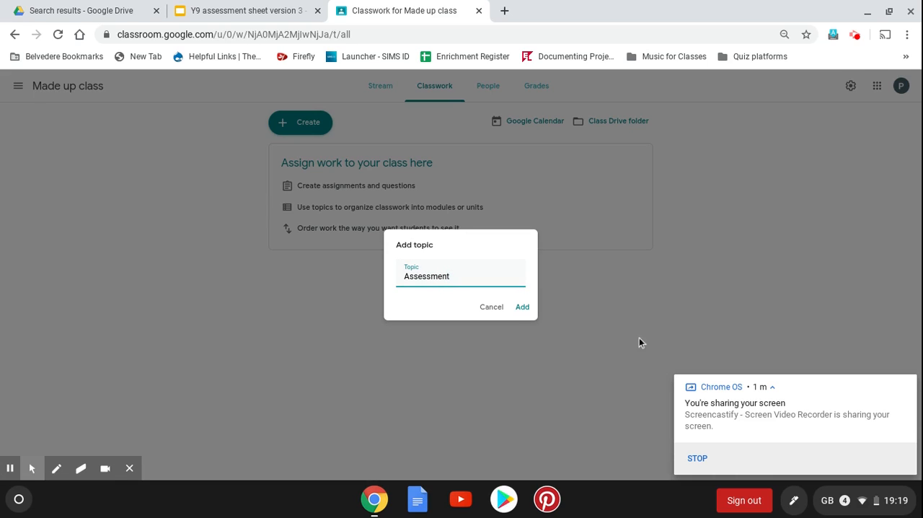
left_click(522, 306)
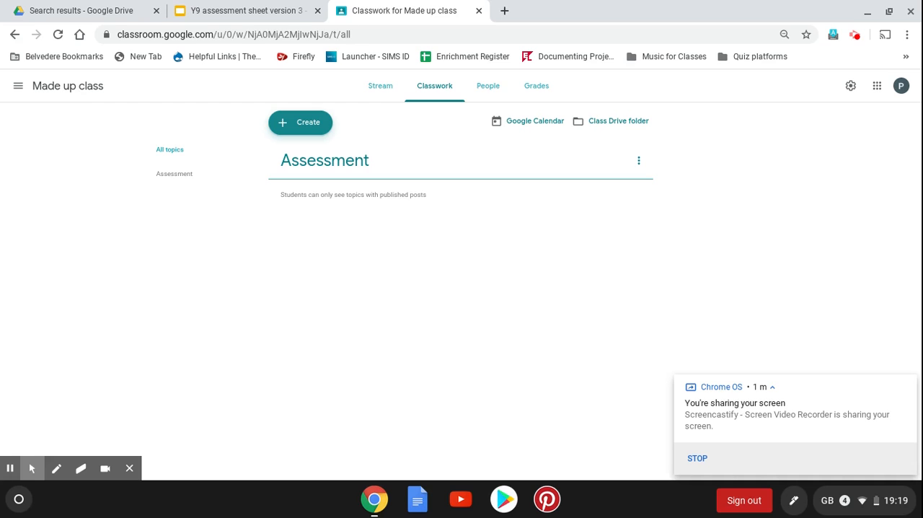
Create a new assignment for the class with the title "Y9 Assessment"
left_click(303, 128)
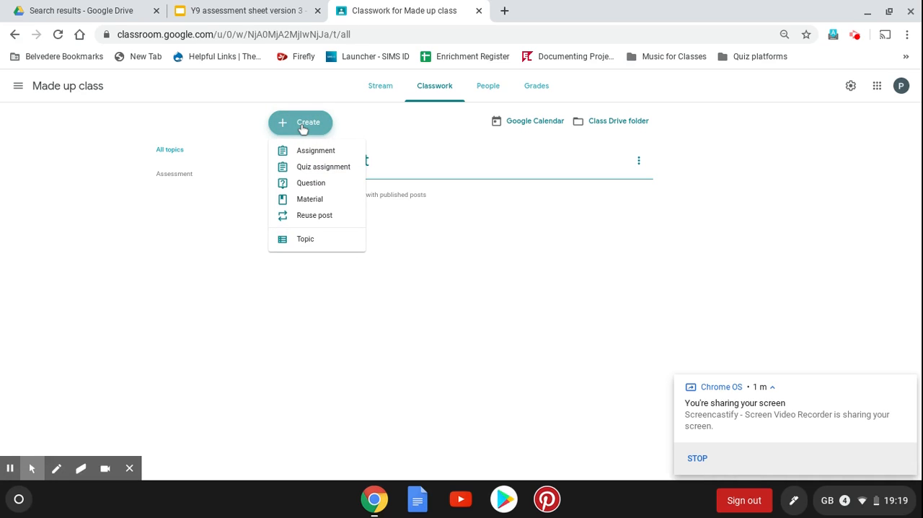
left_click(314, 152)
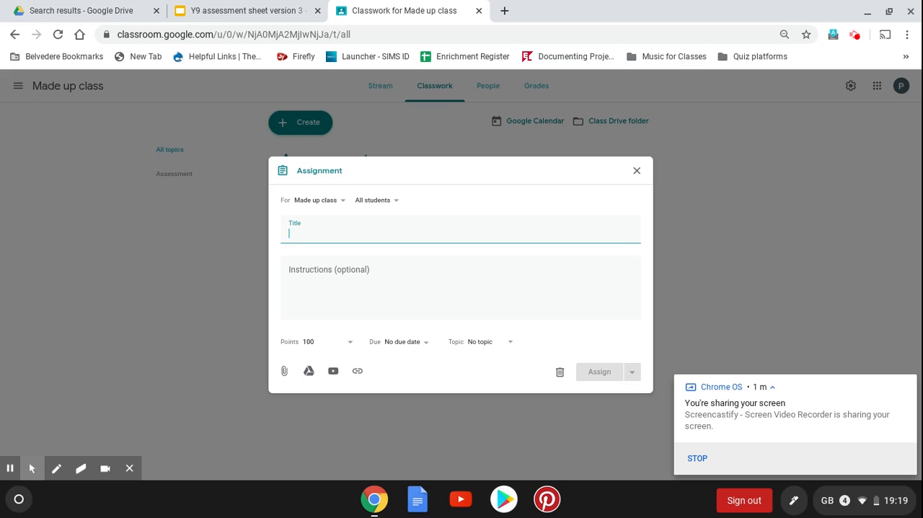
type("Y9 A")
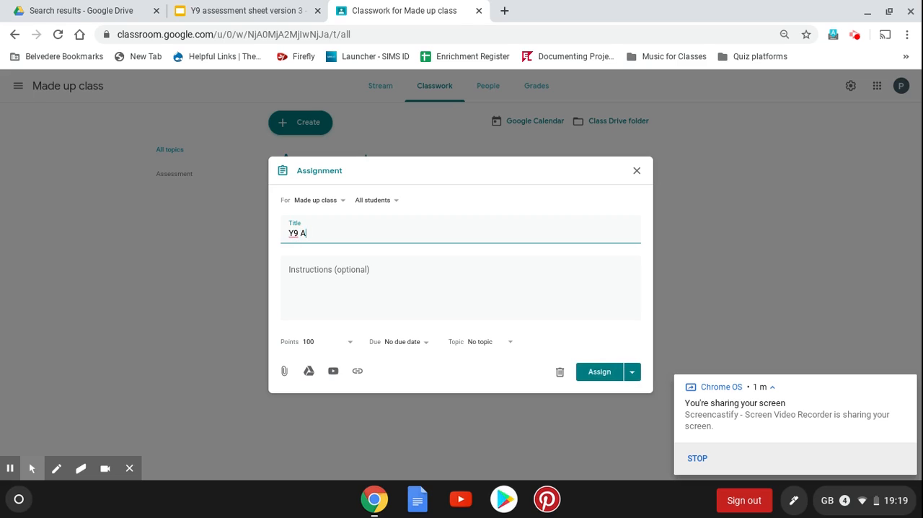
type("ssessment")
Enter the assignment instructions "Here you will will find an assessment sheet. We will work on this in class or as homework."
left_click(388, 275)
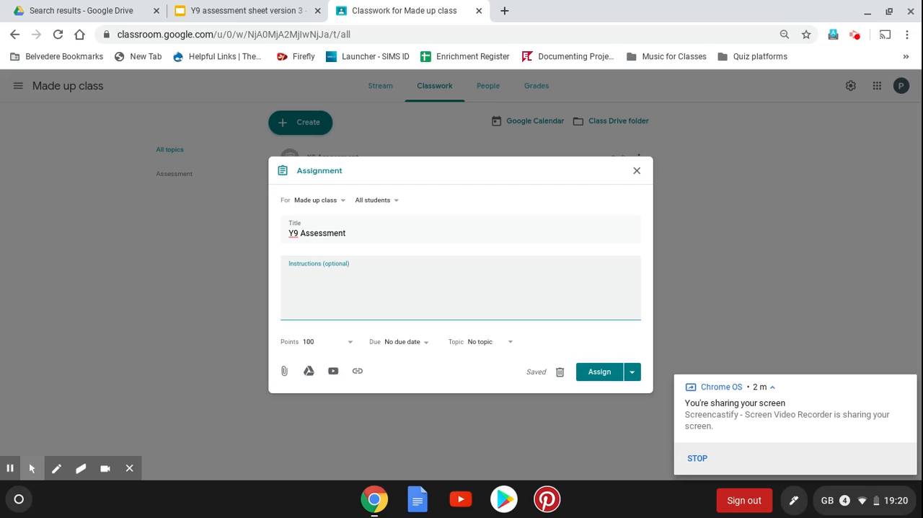
type("Here you will will find an ")
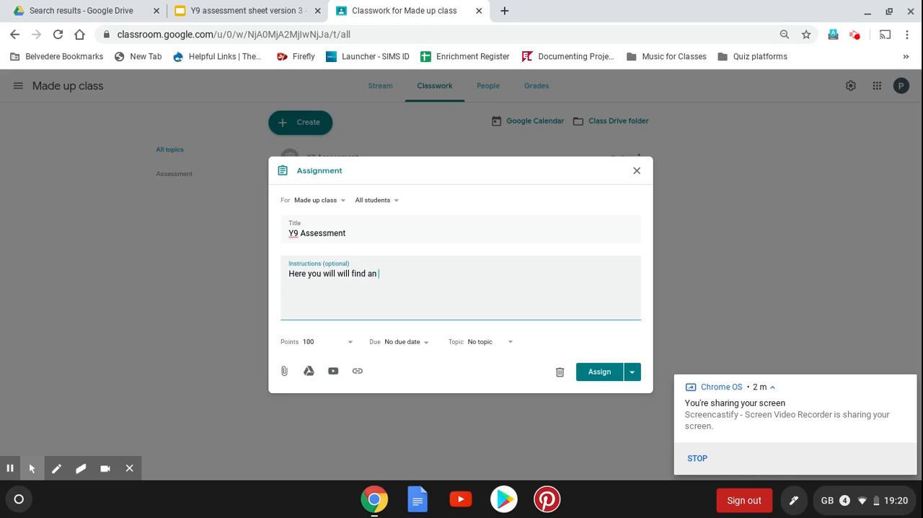
type("assessment sheet.  We w")
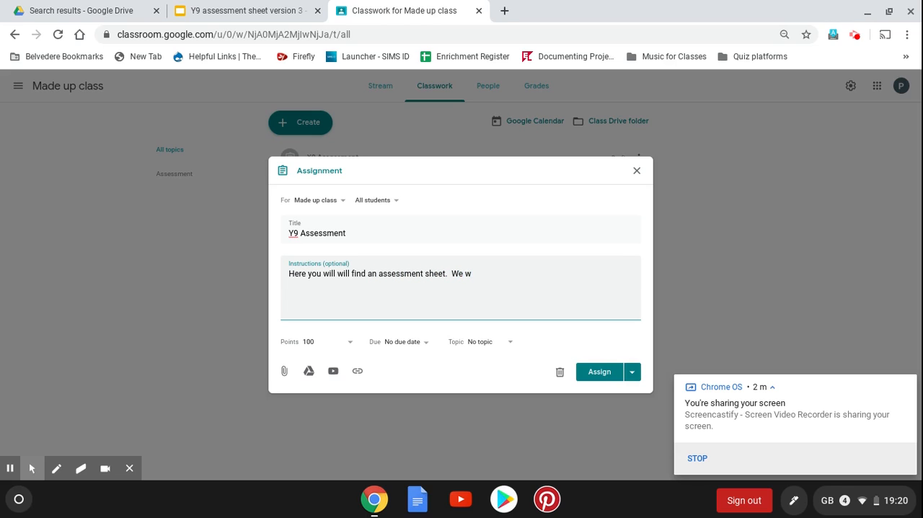
type("ill work on this in class or as homw")
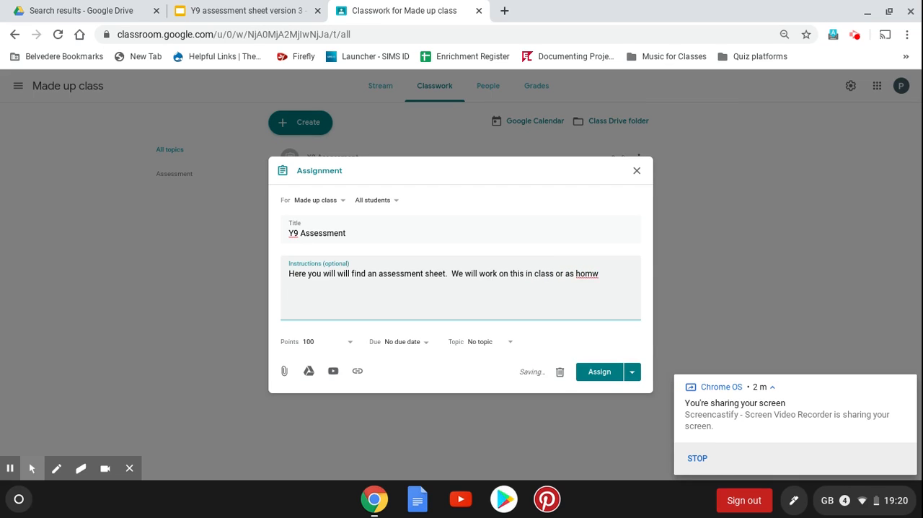
key("BackSpace")
type("ework.")
Set the assignment's points to Ungraded and its topic to Assessment
left_click(349, 344)
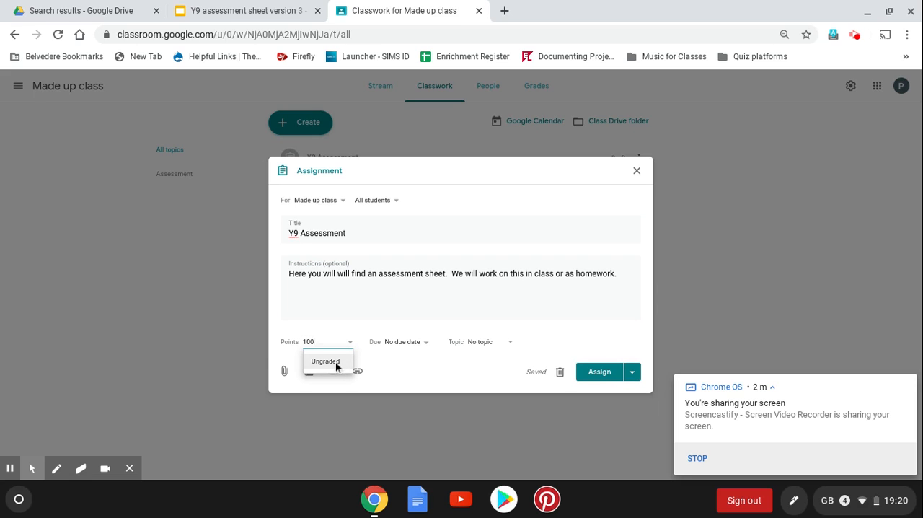
left_click(336, 361)
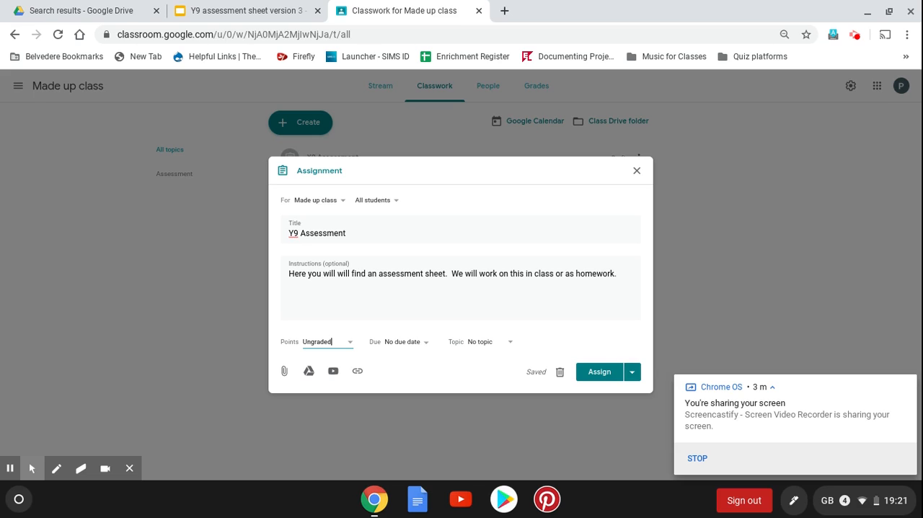
left_click(510, 342)
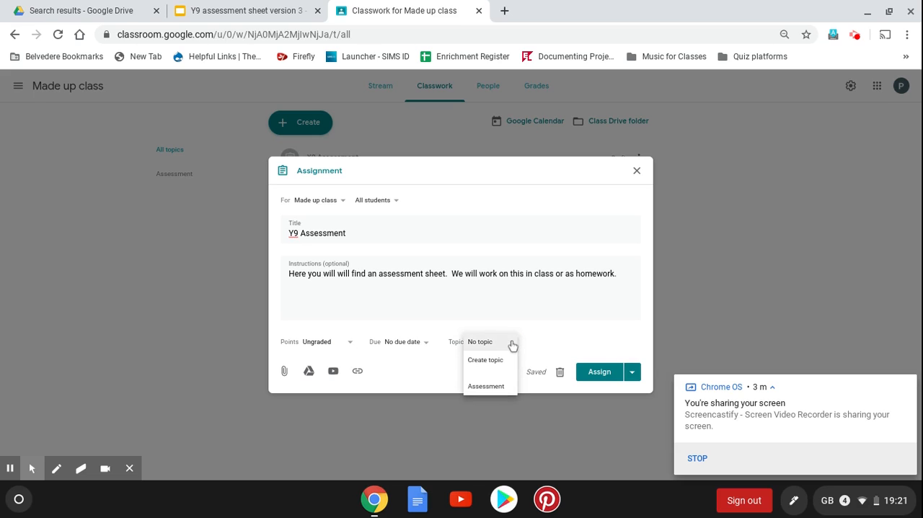
left_click(495, 389)
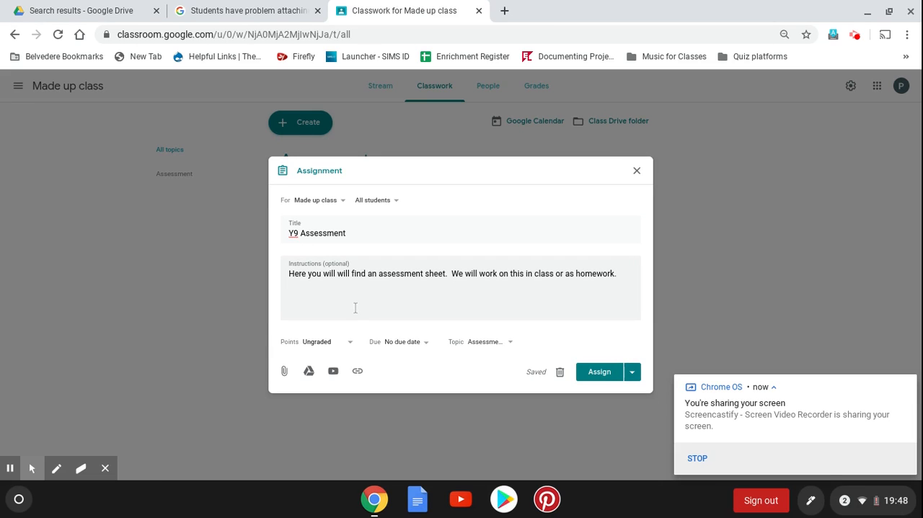
Attach the Google Slides file "Y9 assessment sheet version 3" from the Y9 Art folder in My Drive to the assignment
left_click(284, 374)
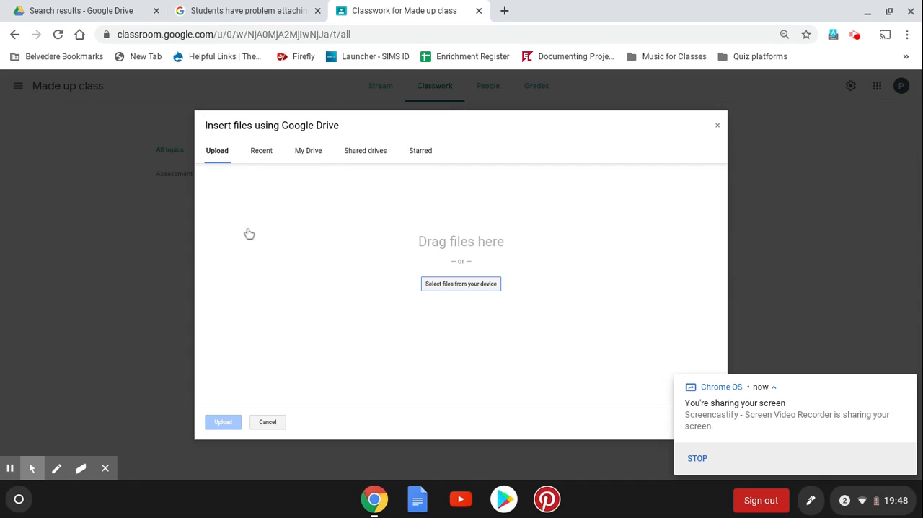
left_click(310, 153)
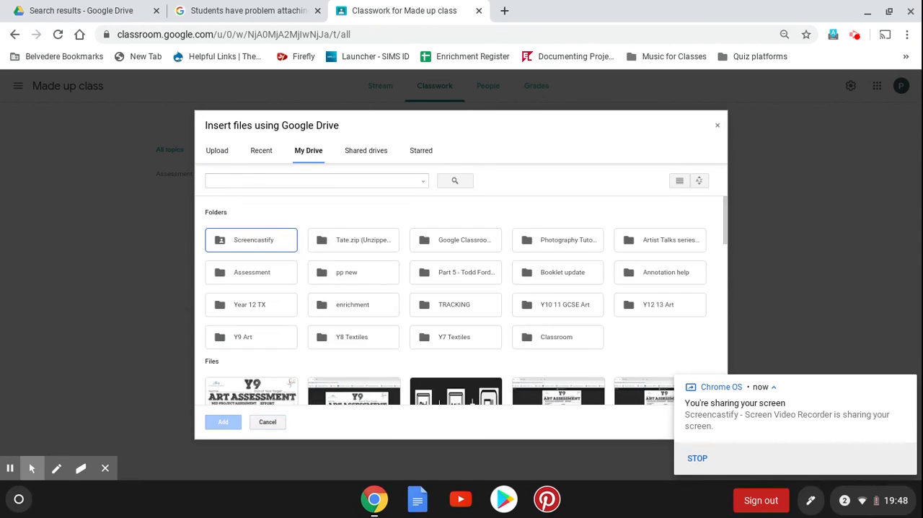
double_click(256, 336)
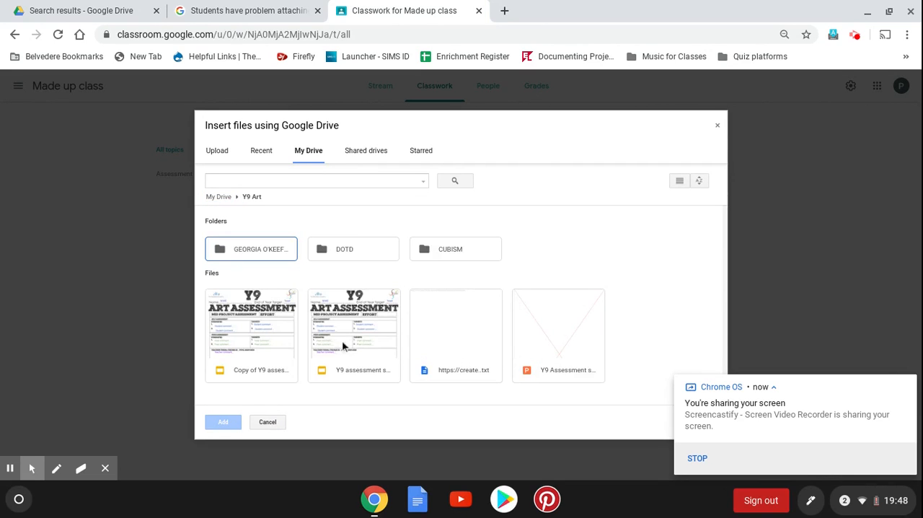
left_click(351, 369)
double_click(351, 368)
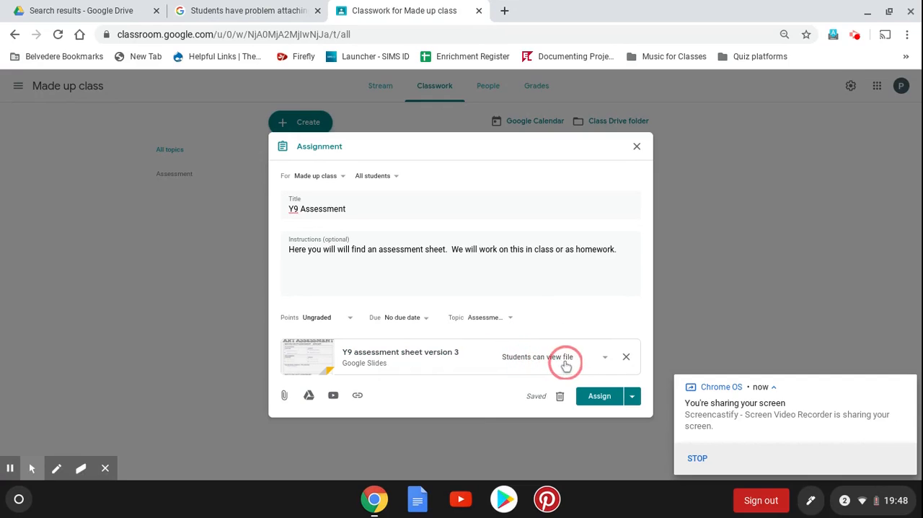
Set the attached sheet to "Make a copy for each student" and assign the work to the class
left_click(606, 360)
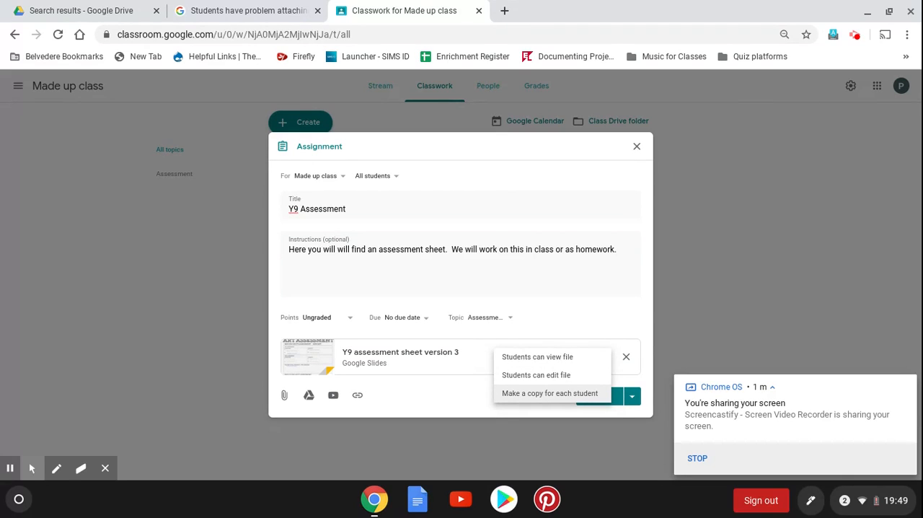
left_click(583, 394)
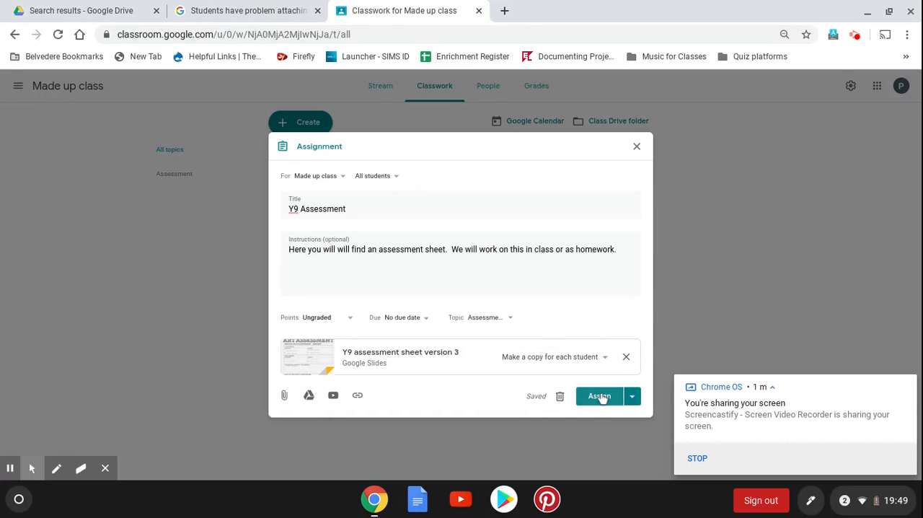
left_click(599, 396)
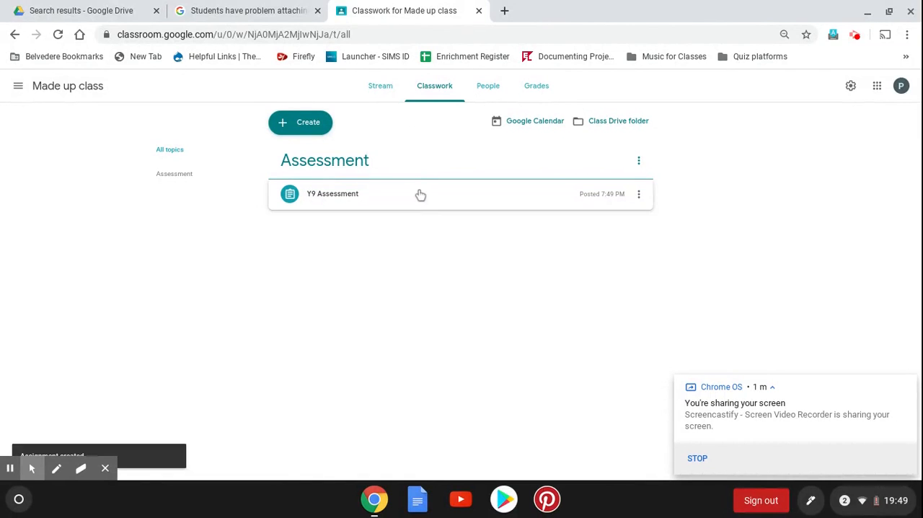
Check the posted assignment in the class stream and classwork, and open the first student's copy of the sheet from the student work
left_click(382, 88)
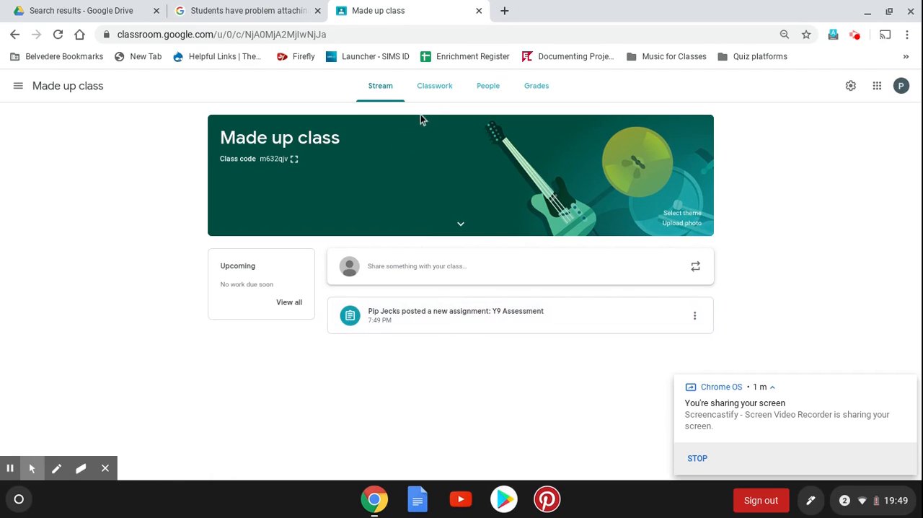
left_click(433, 97)
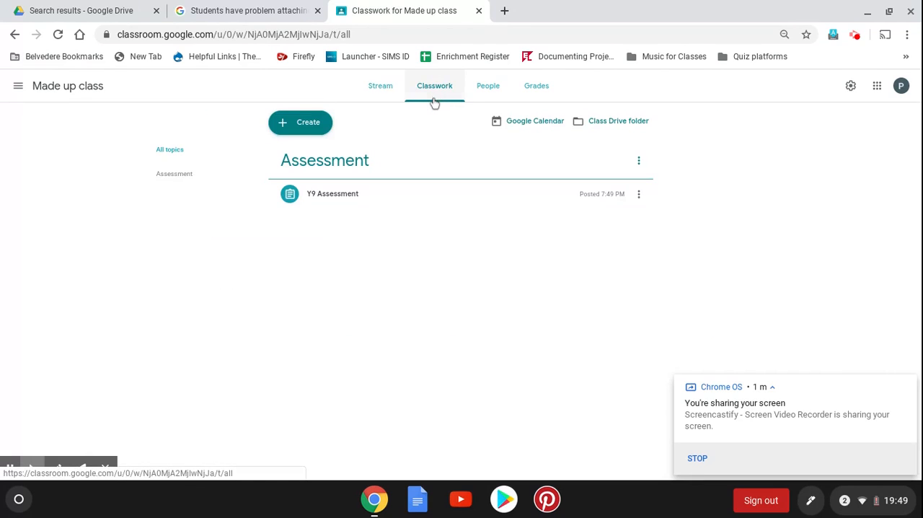
left_click(335, 202)
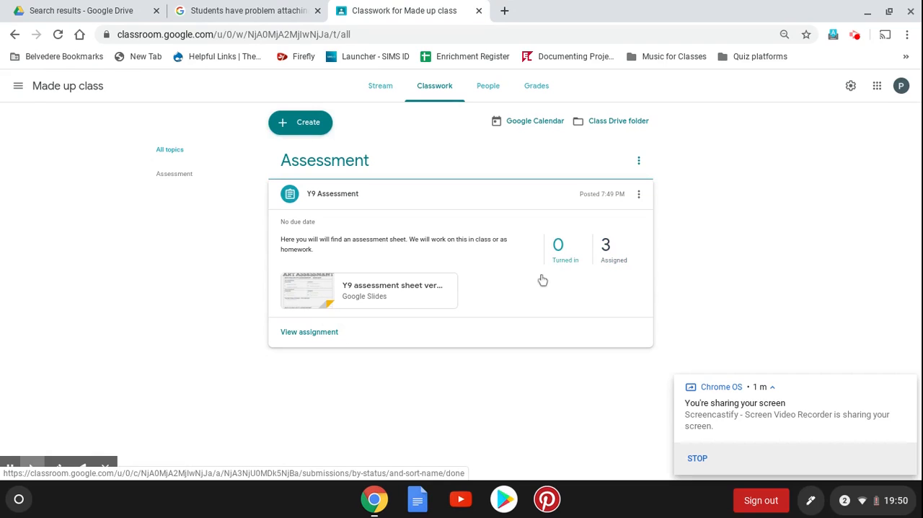
left_click(318, 336)
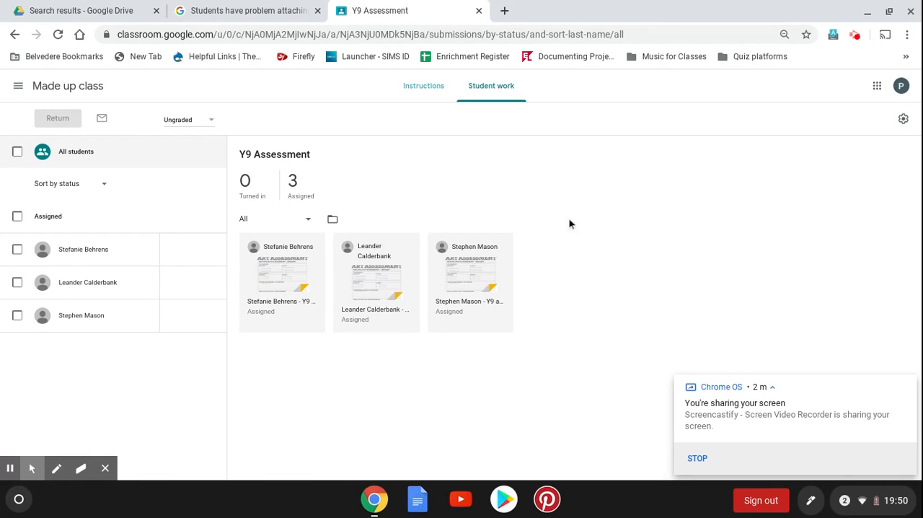
left_click(285, 308)
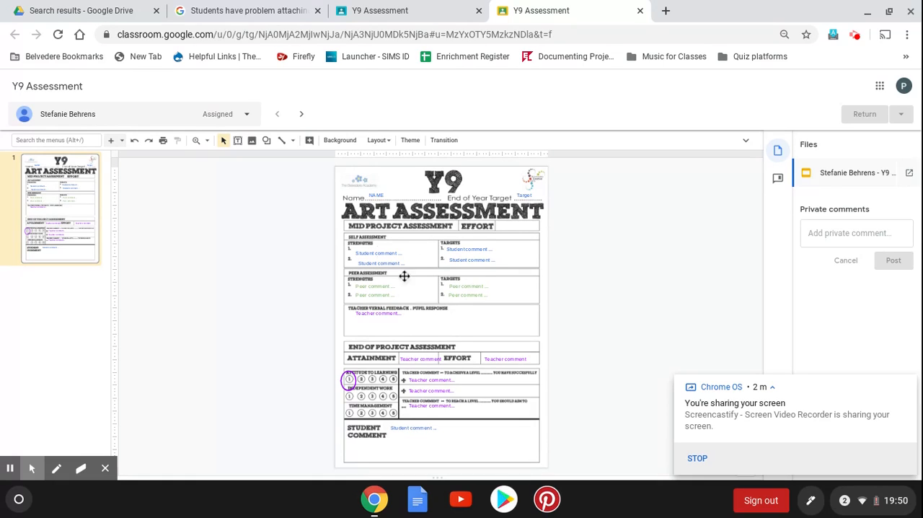
Replace the first student's teacher feedback placeholder with "Well done", the student's first name and "You have used tone very effectively to create volume in your drawing."
left_click(364, 262)
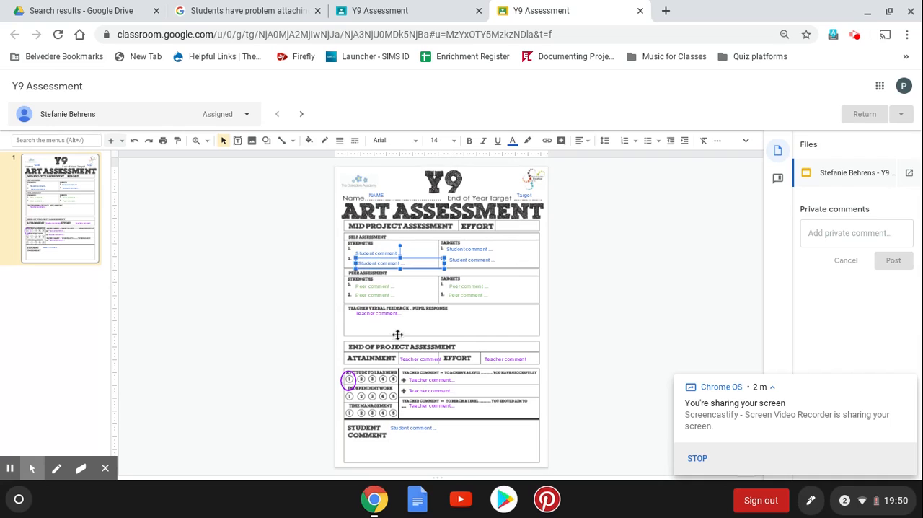
left_click(373, 312)
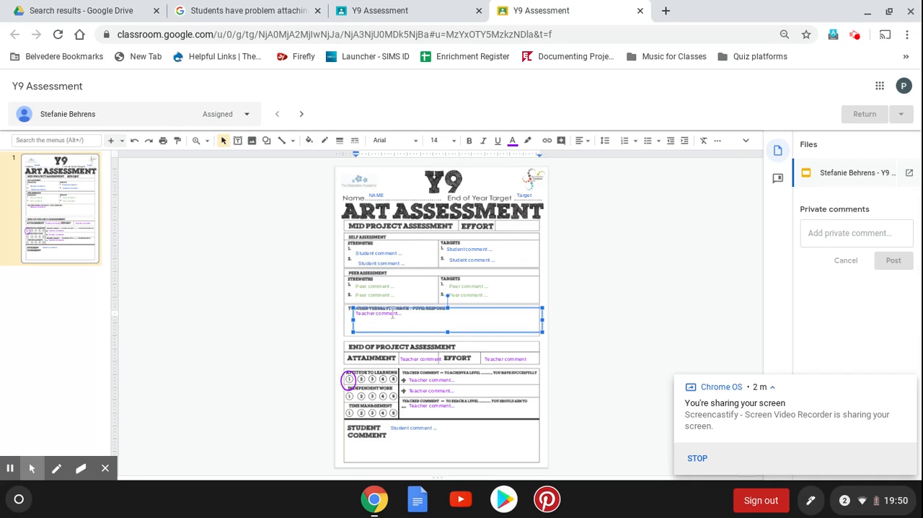
left_click_drag(406, 315, 352, 314)
key("BackSpace")
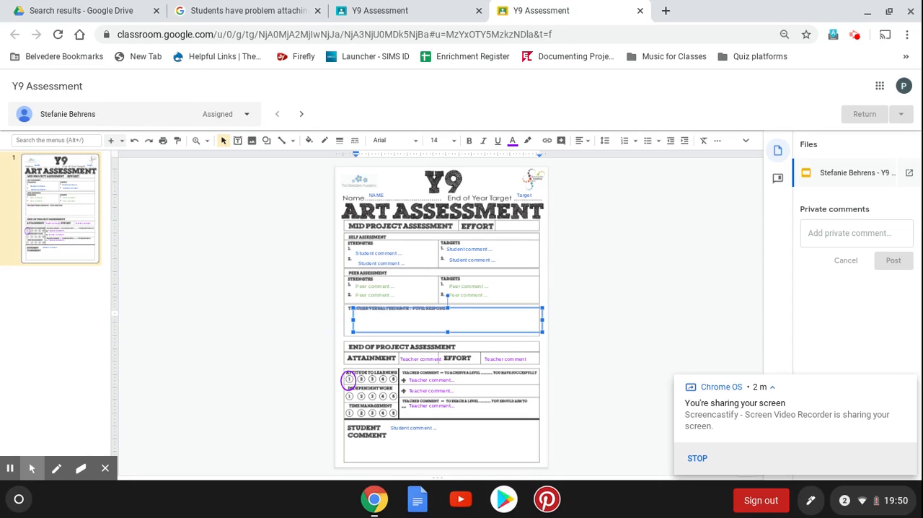
type("Well done, Stephanie. You hav")
type("e used tone very effectively to c")
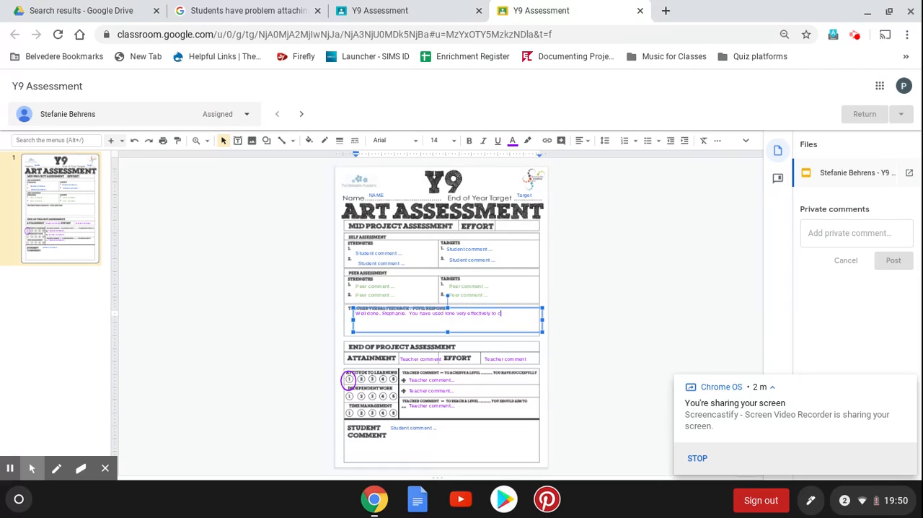
type("reate volume in your drawing")
type(".")
left_click(273, 233)
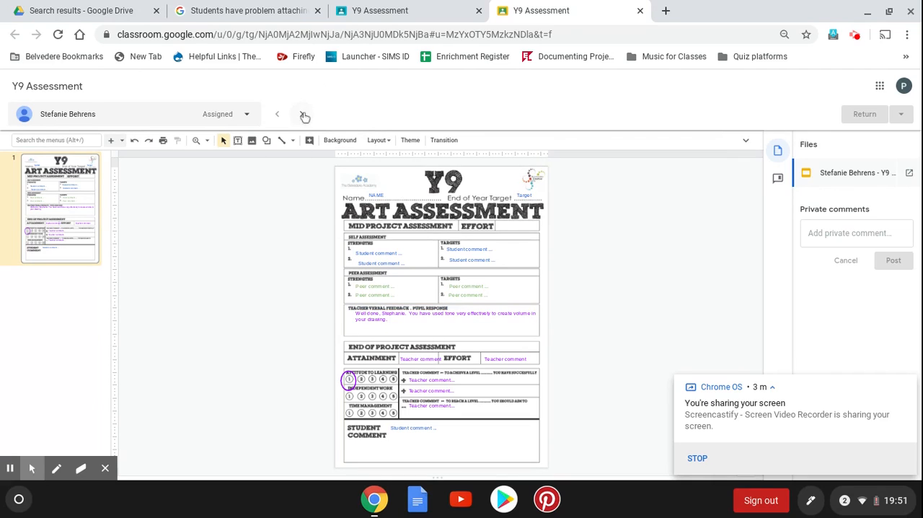
Replace the teacher feedback placeholder on the second student's sheet with "This is a very accurate pencil drawing. Now use tone to create the illusion of volume."
left_click(300, 115)
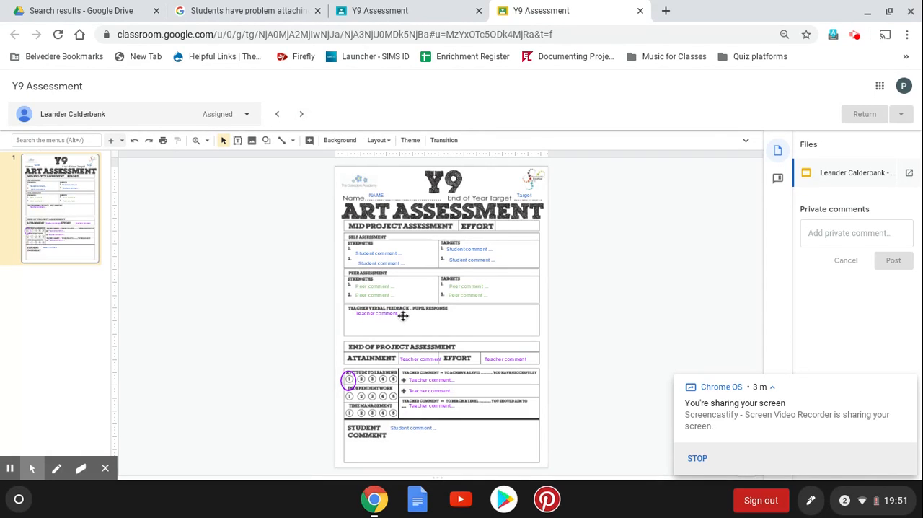
left_click(396, 318)
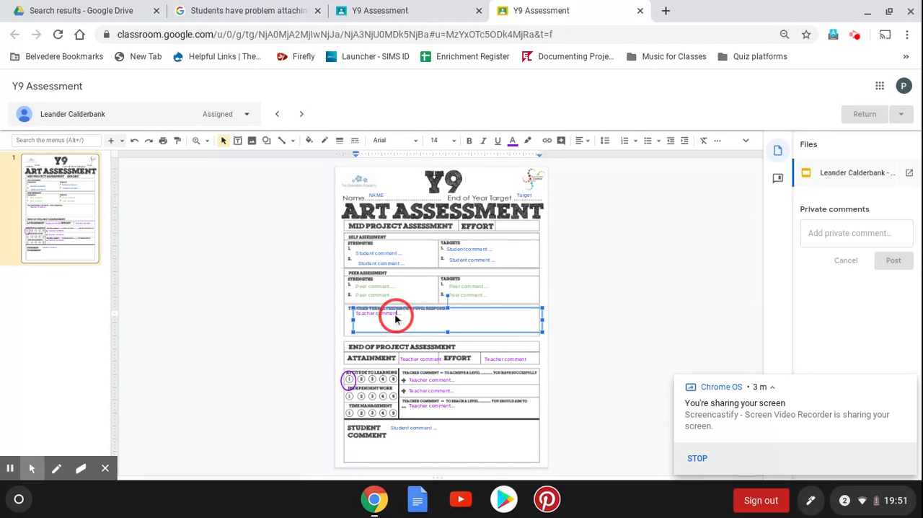
left_click_drag(401, 313, 360, 318)
type("The")
key("BackSpace")
type("is is a very accurate pencil drawing. Now use tone to create the illusion of volume.")
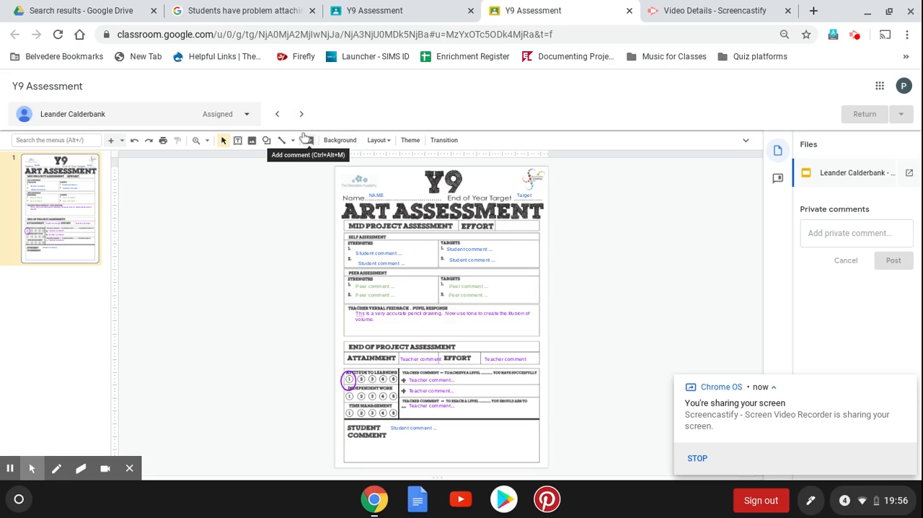
Fill in the teacher feedback on the third student's sheet with "This is an excellent line drawing, and you have used tone very effectively."
left_click(302, 117)
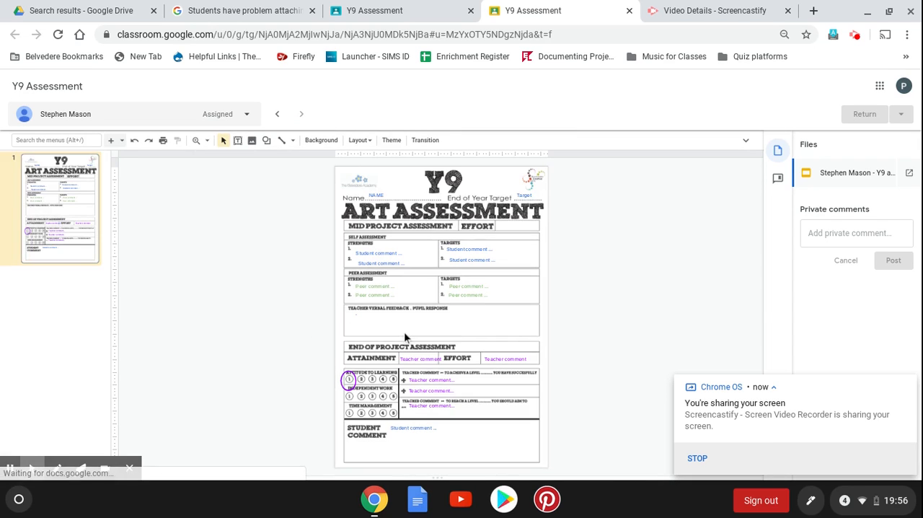
left_click(366, 322)
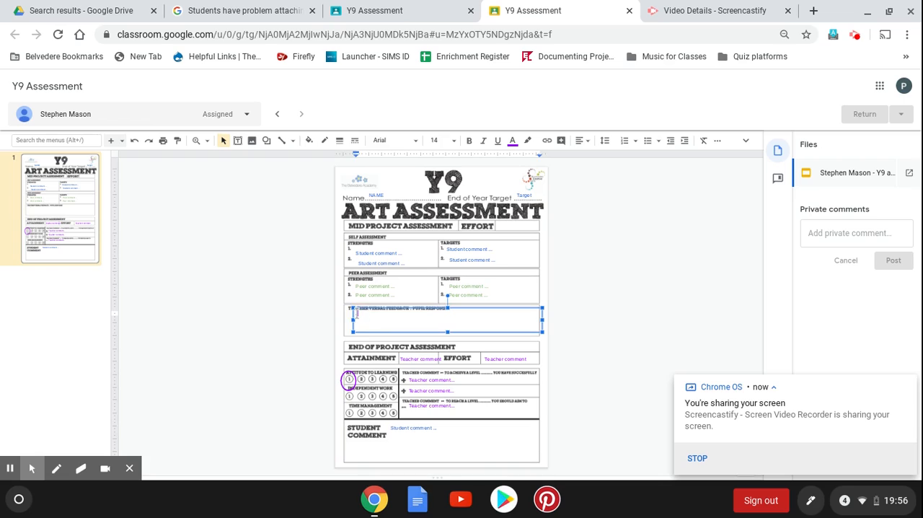
left_click(355, 314)
type("This is an excellent line drawing, and you have used tone very effectively")
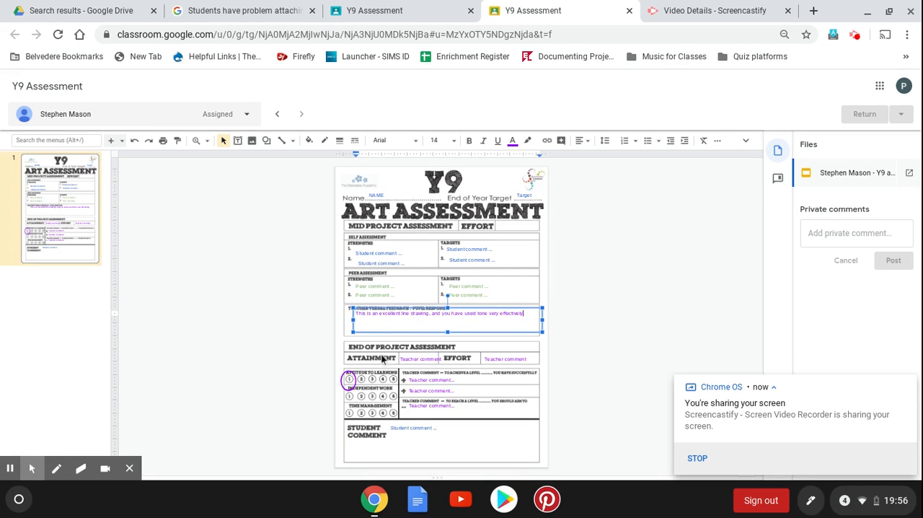
key("BackSpace")
left_click(388, 286)
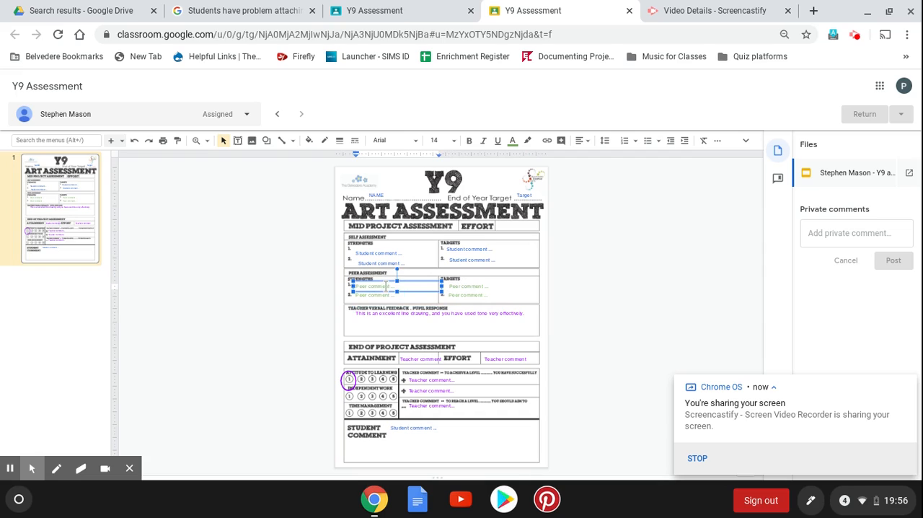
left_click(379, 261)
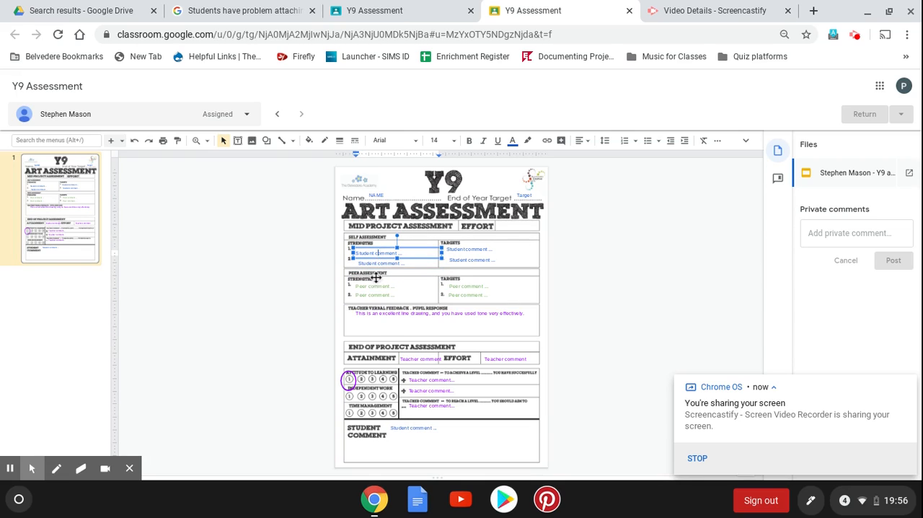
left_click(374, 286)
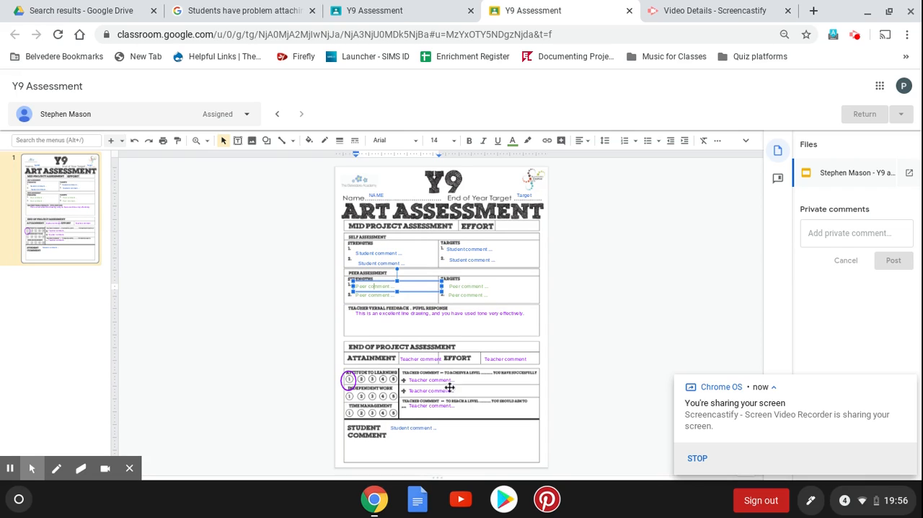
Duplicate the purple circle on the third student's sheet and place the copies around 2 for Independent Work and 1 for Time Management
left_click(346, 384)
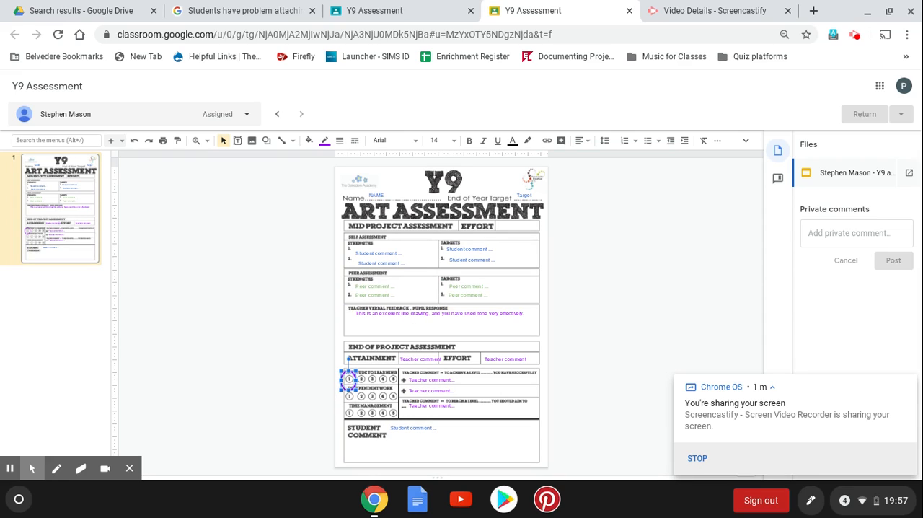
key("ctrl+v")
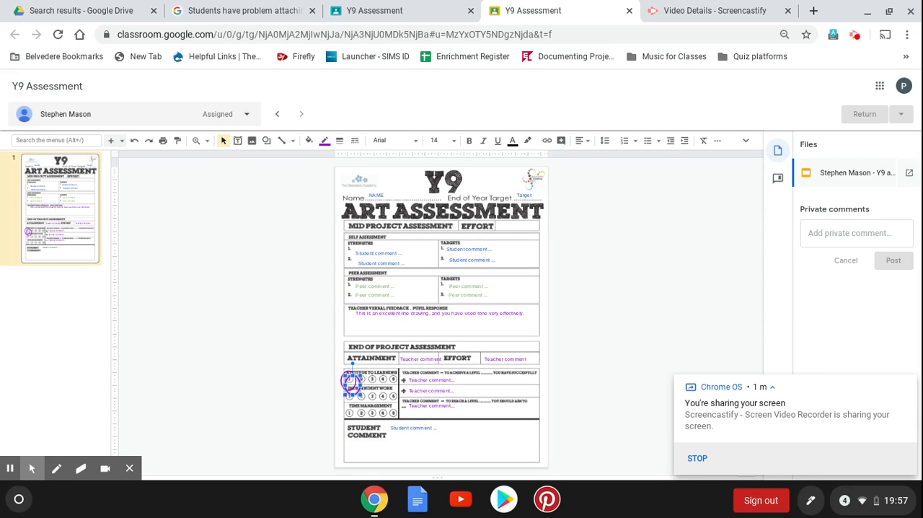
mouse_move(357, 390)
left_mouse_down()
mouse_move(349, 425)
mouse_move(347, 417)
mouse_move(364, 412)
mouse_move(362, 397)
left_mouse_up()
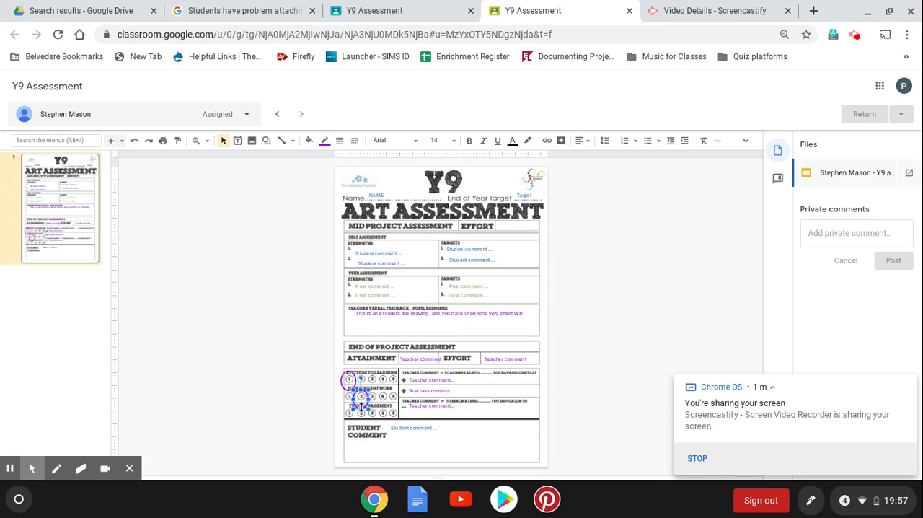
left_click(361, 407)
left_click_drag(361, 400, 360, 402)
left_click(328, 410)
key("ctrl+v")
left_click_drag(359, 387, 351, 411)
left_click(322, 433)
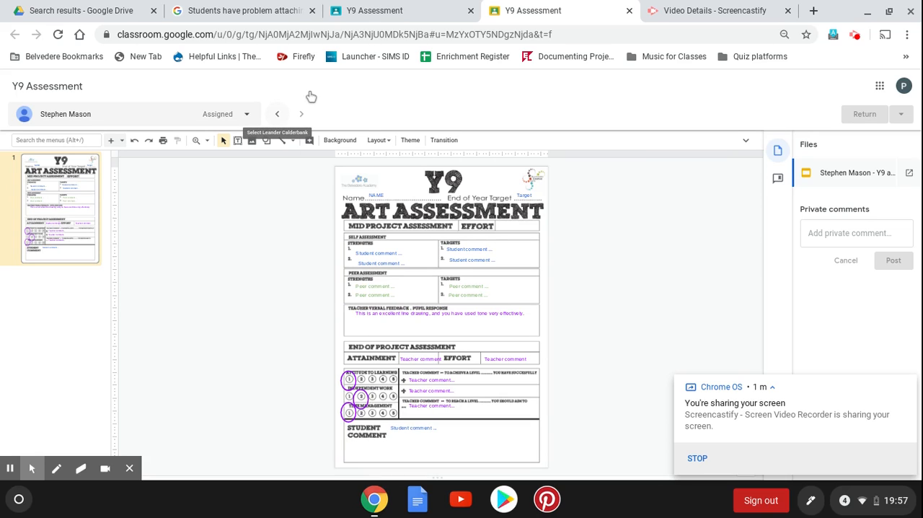
Return to the first student's sheet and align the second self-assessment strengths comment with the comment above it
left_click(278, 114)
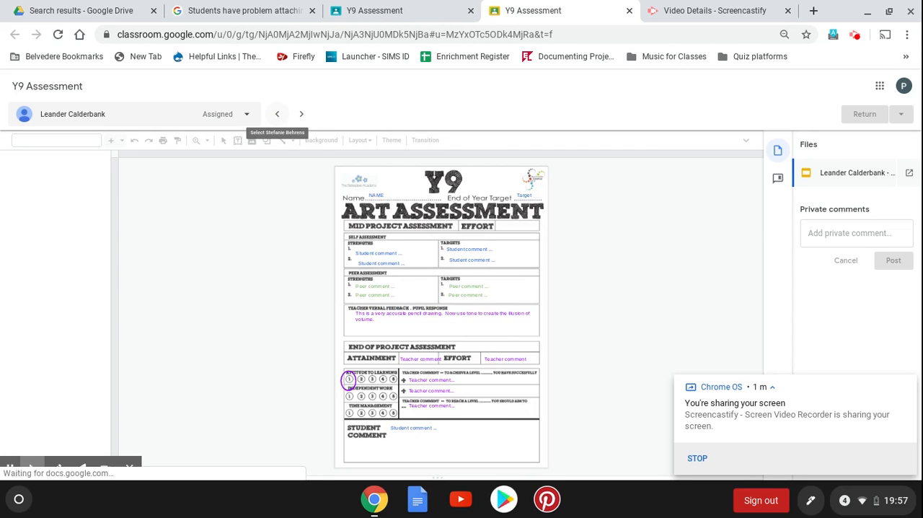
left_click(278, 116)
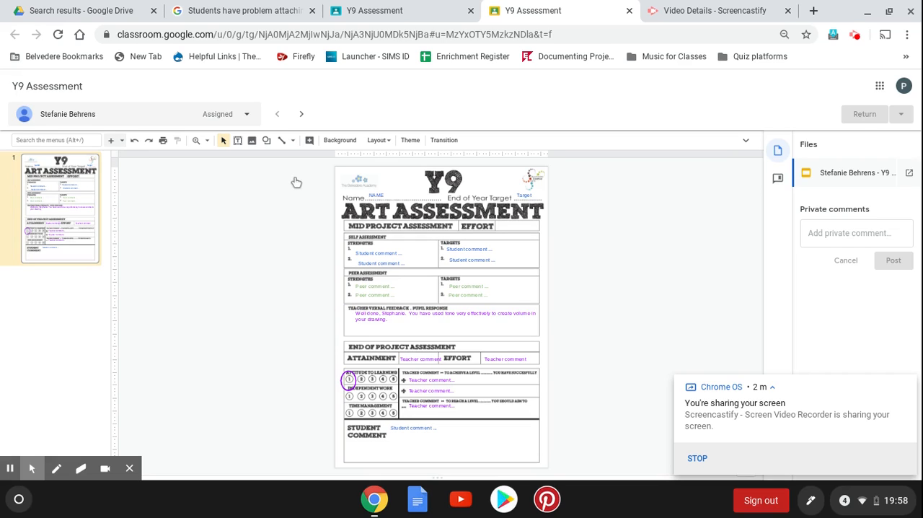
left_click(373, 285)
left_click(369, 262)
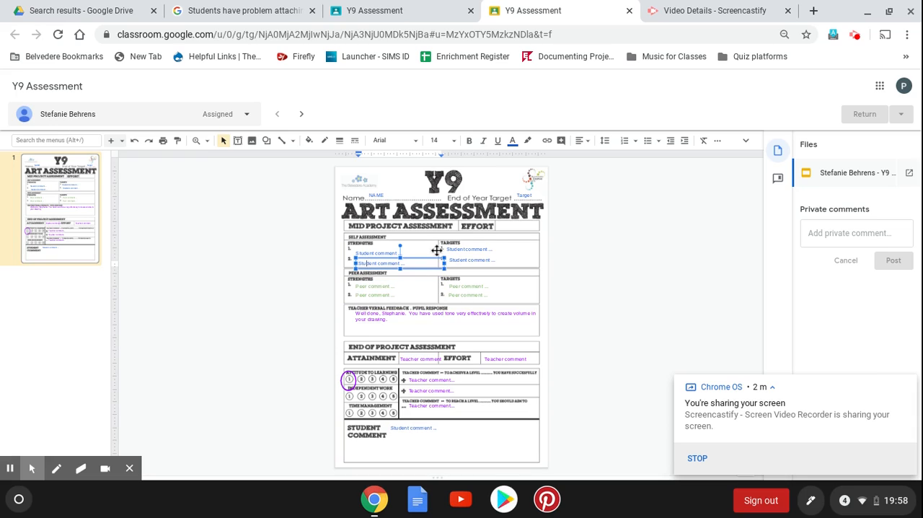
left_click_drag(429, 258, 427, 255)
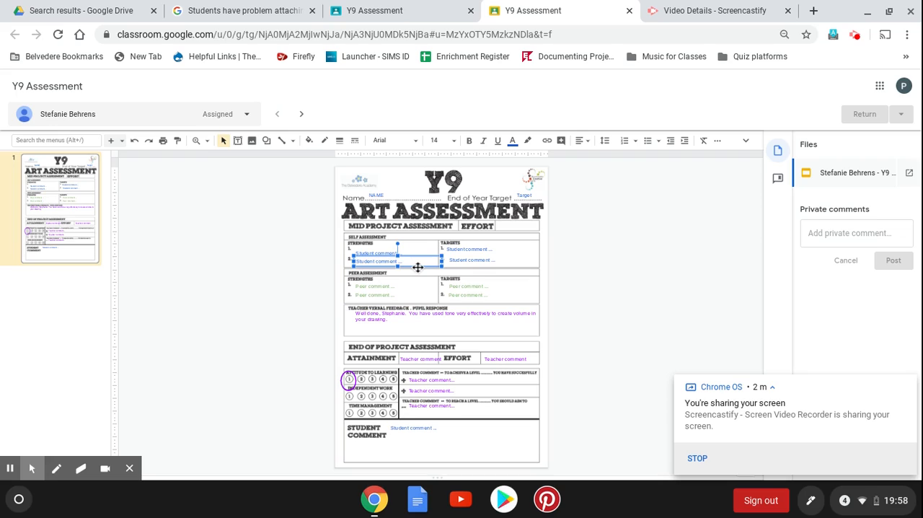
left_click(695, 459)
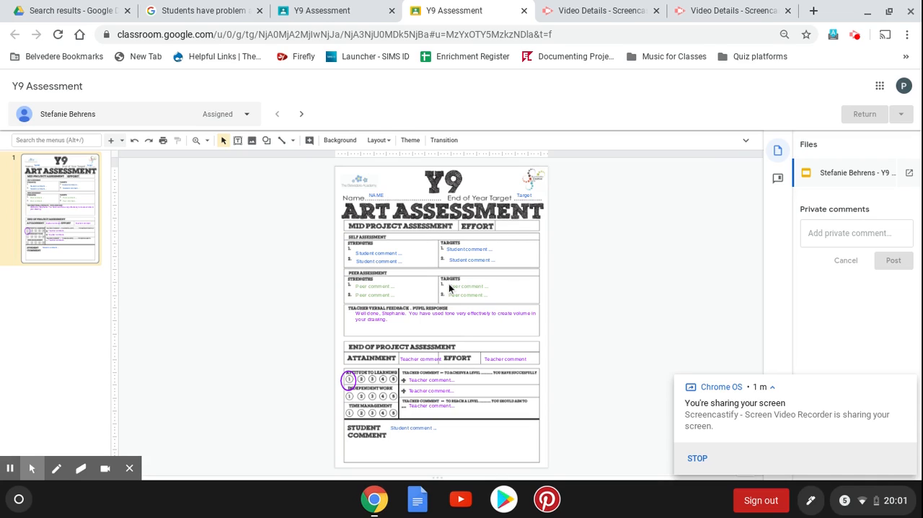
left_click(878, 86)
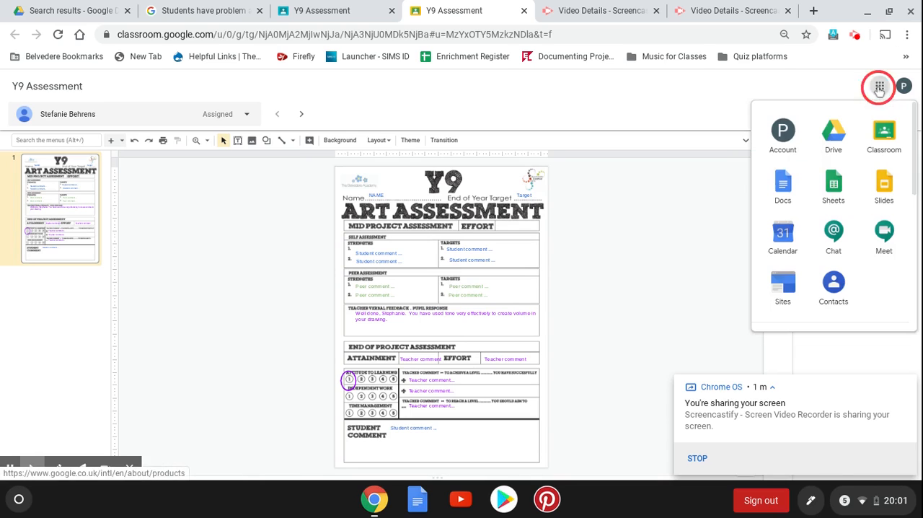
left_click(720, 204)
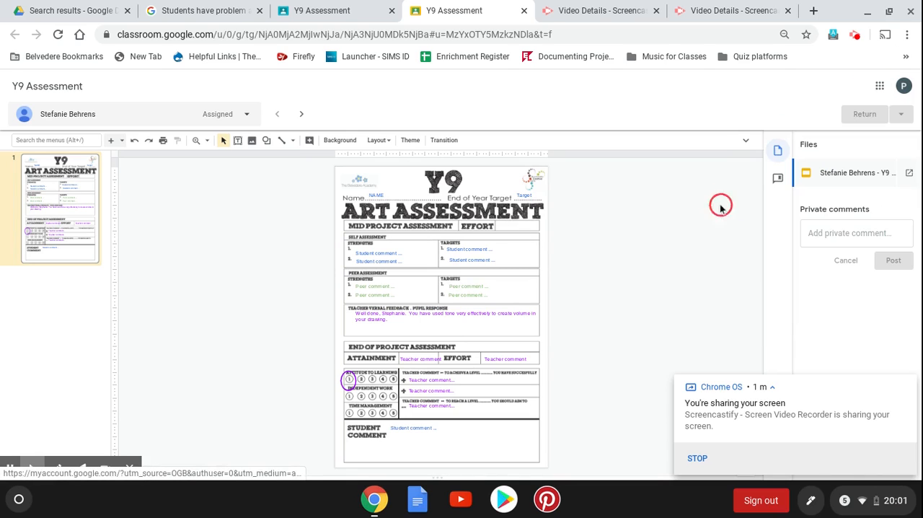